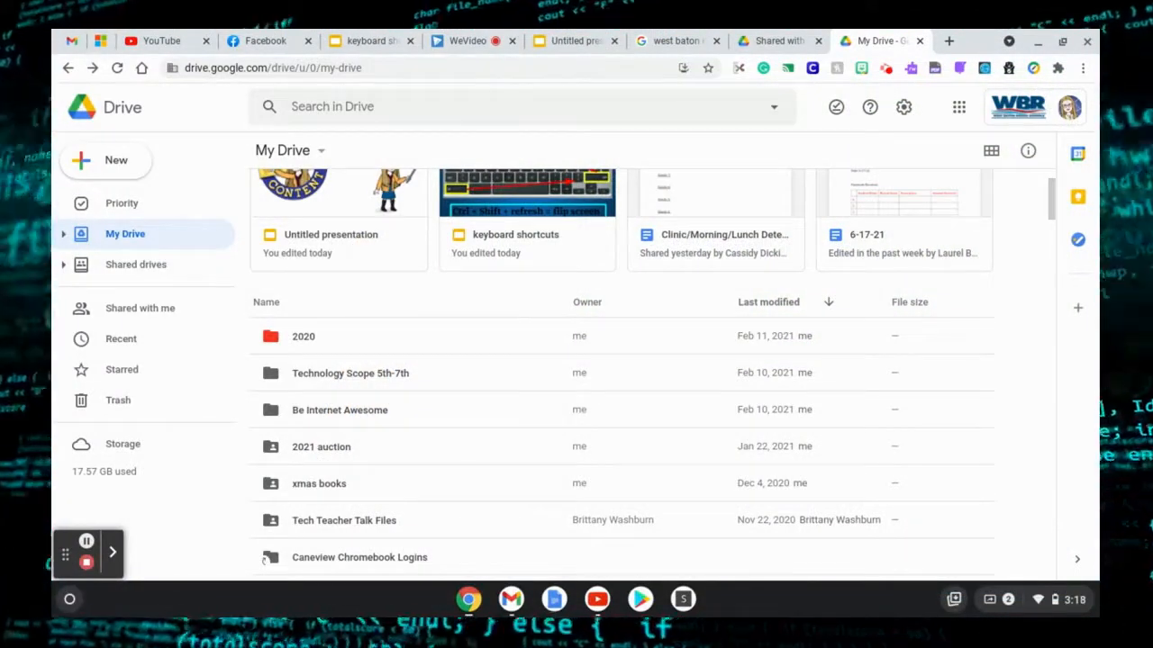
# Create a new folder named Test 2021 in My Drive.
pyautogui.click(117, 165)
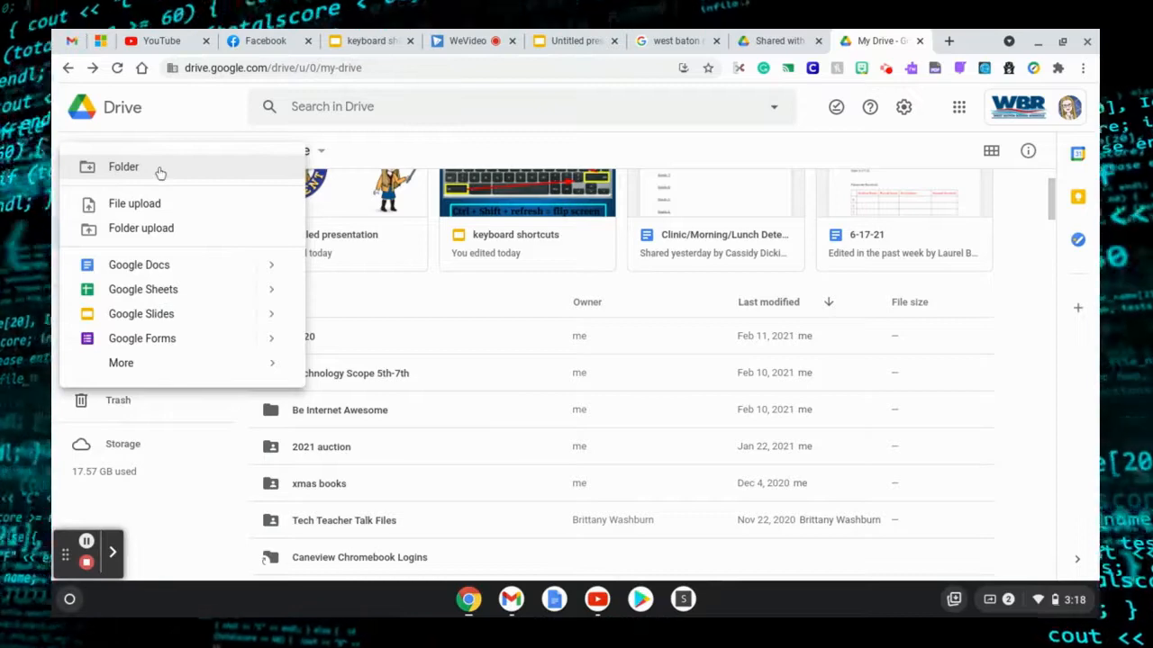
pyautogui.click(159, 171)
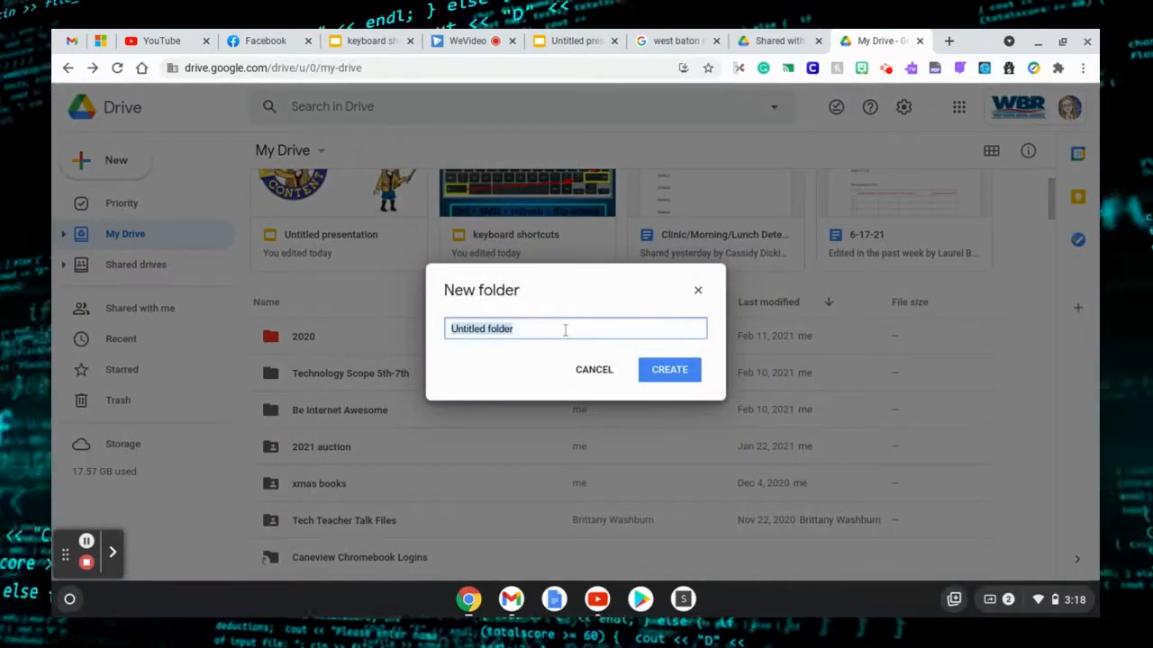
pyautogui.write('Test ')
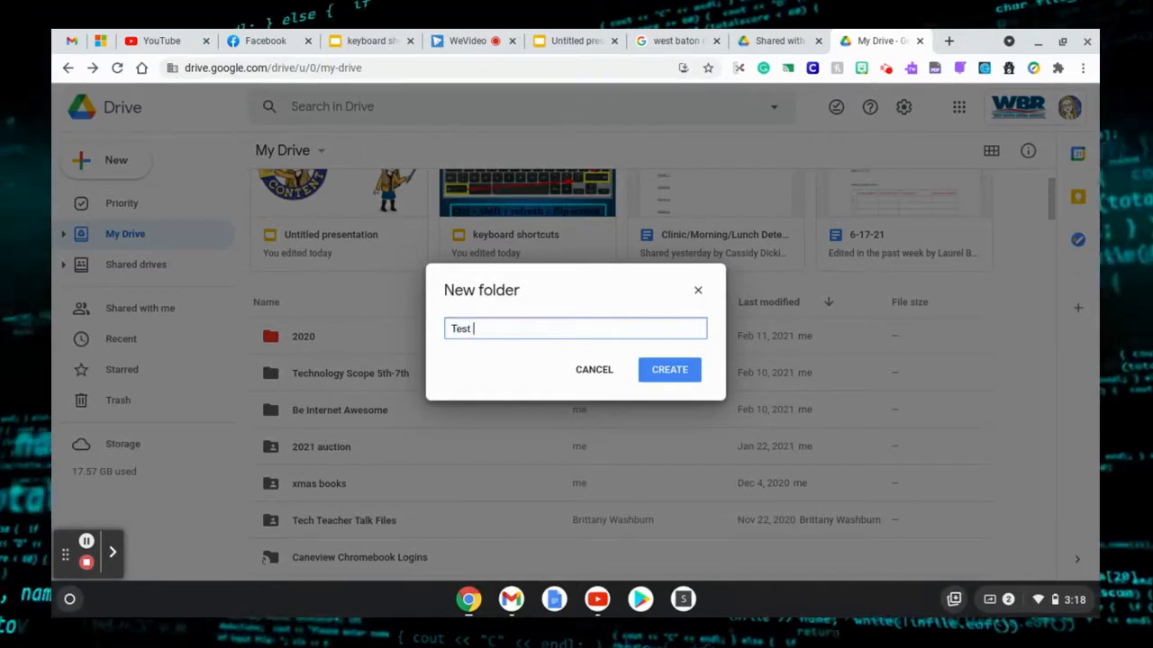
pyautogui.write('2021')
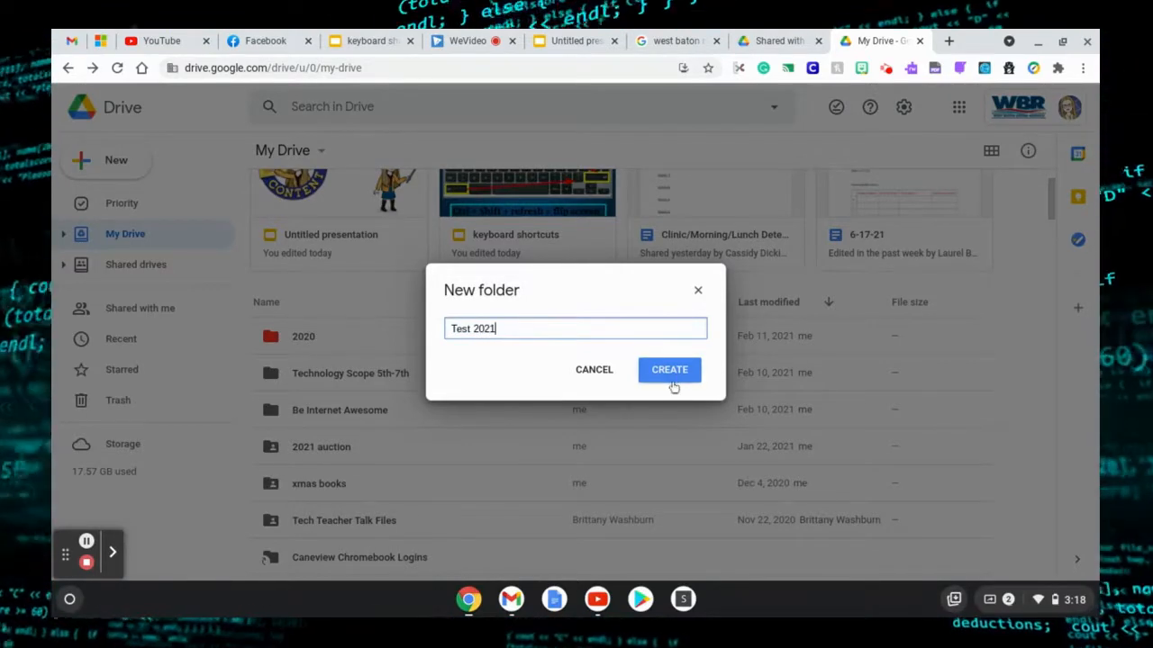
pyautogui.click(673, 380)
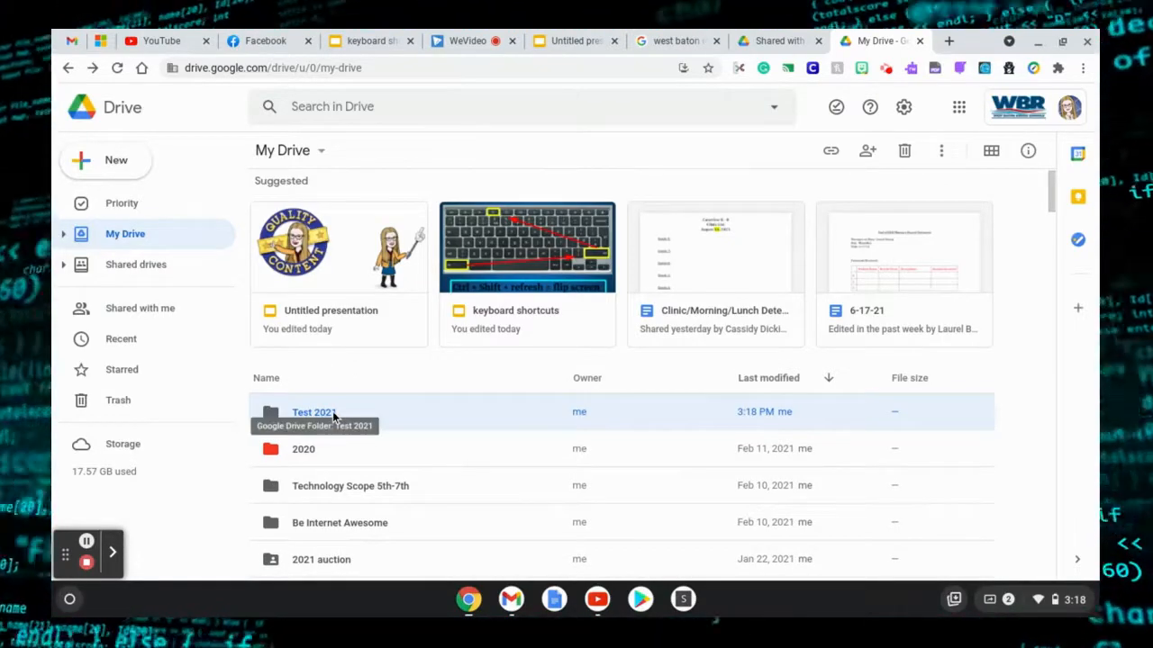
# Change the color of the Test 2021 folder to Rainy sky.
pyautogui.scroll(-1, 400, 455)
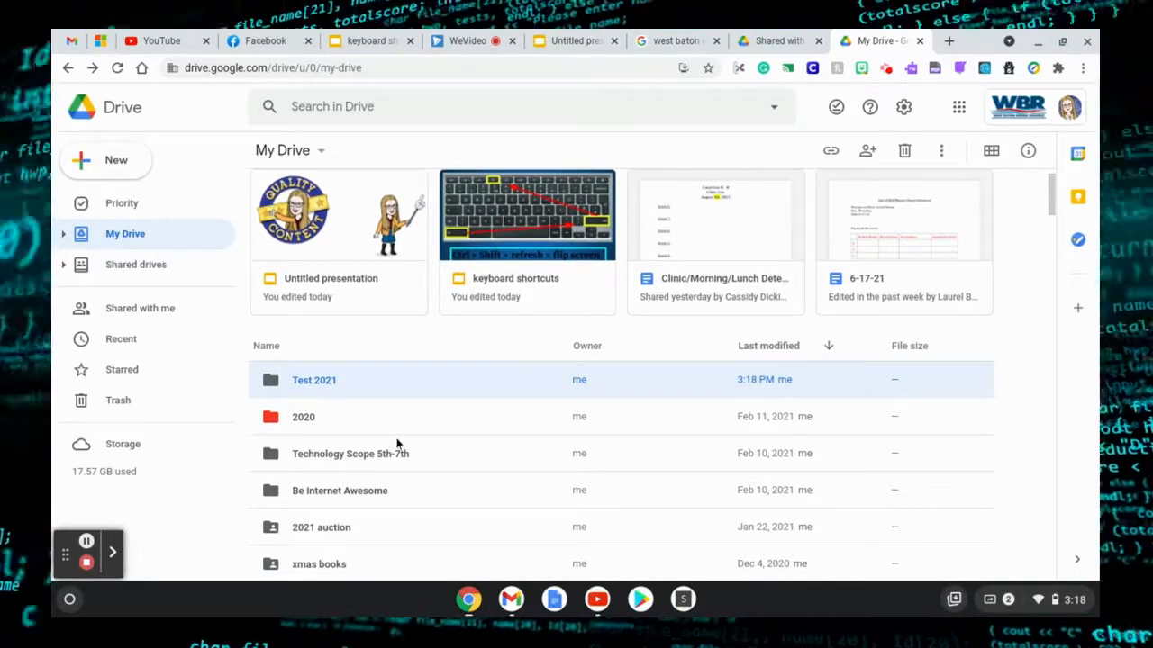
pyautogui.scroll(-2, 396, 443)
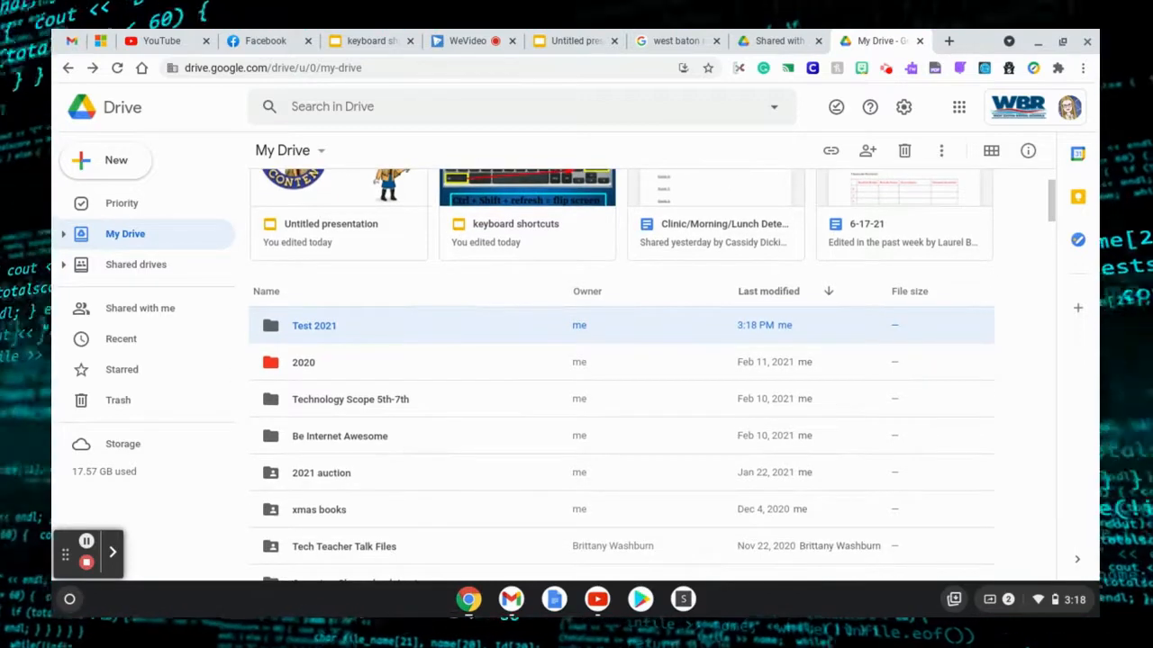
pyautogui.scroll(-5, 412, 421)
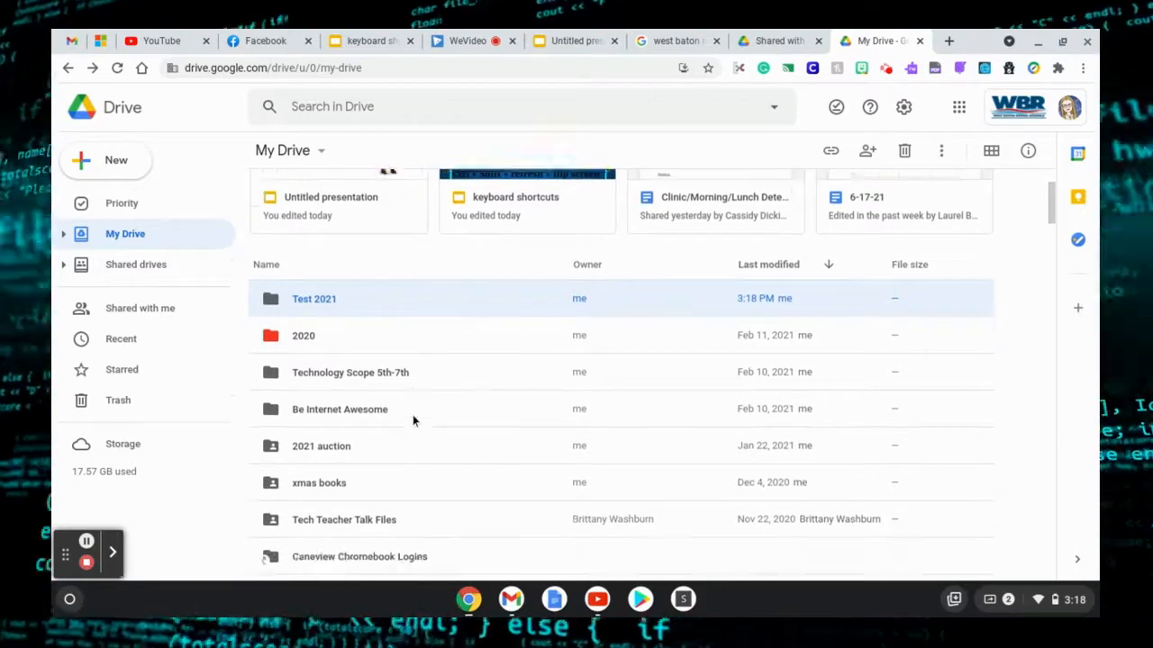
pyautogui.scroll(-1, 413, 421)
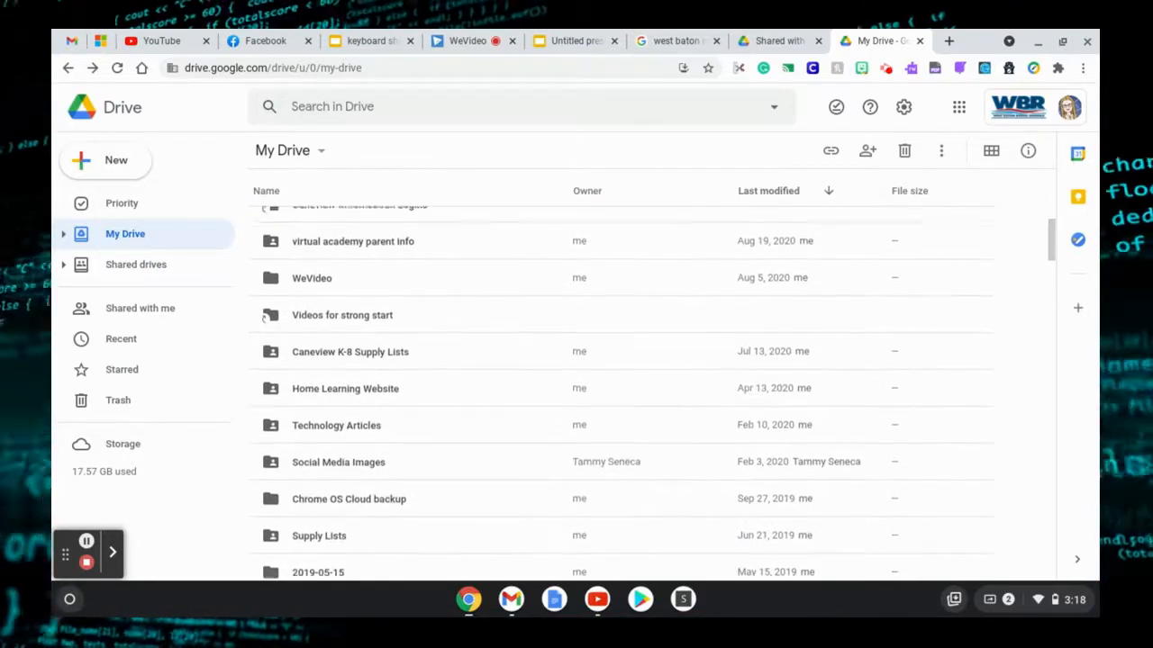
pyautogui.scroll(4, 413, 421)
pyautogui.scroll(3, 414, 421)
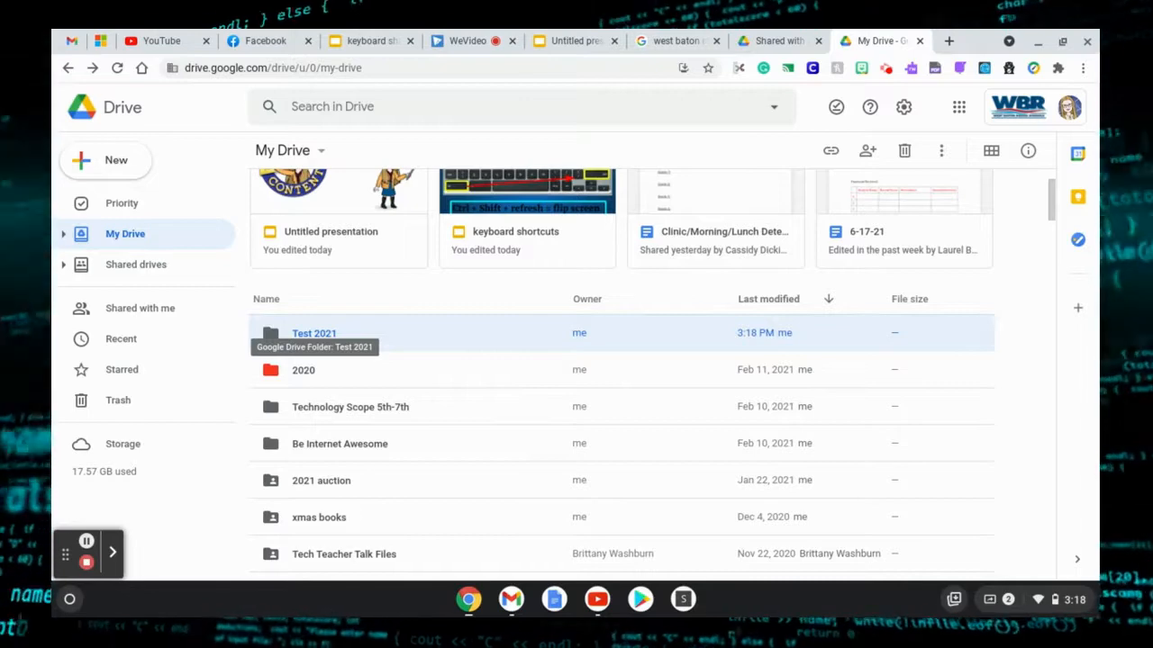
pyautogui.rightClick(318, 335)
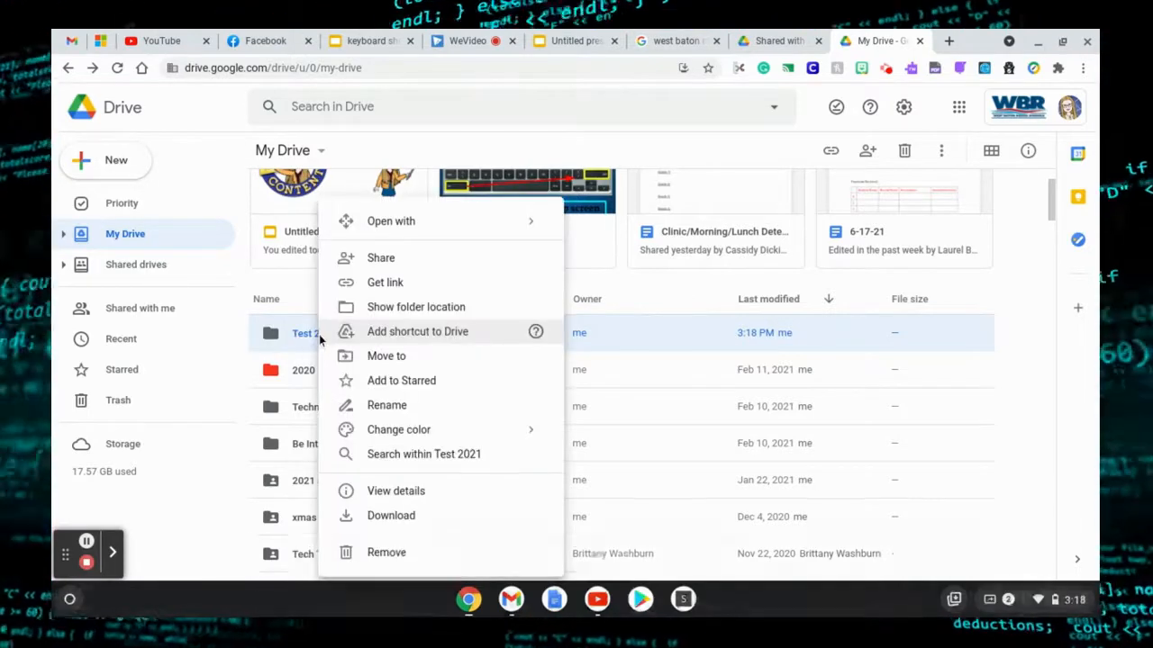
pyautogui.moveTo(520, 432)
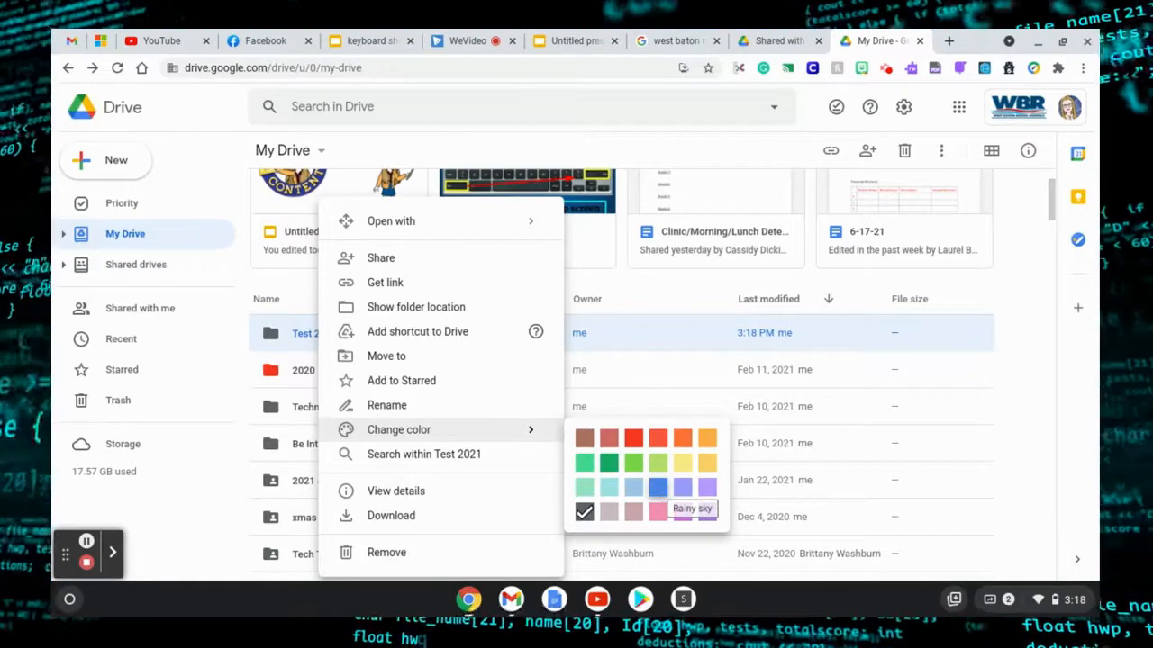
pyautogui.click(658, 487)
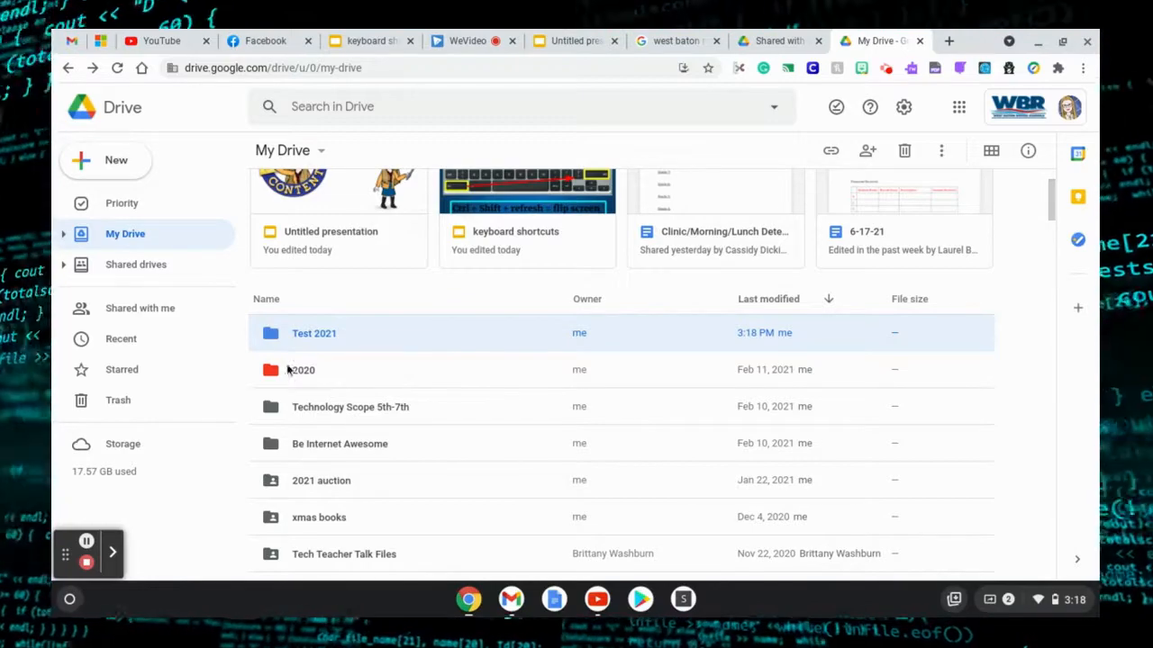
# Upload the four consecutive Downloads files from Untitled_ Jun 19, 2021 3_19 PM.webm through registration car.pdf into the Test 2021 folder.
pyautogui.press('Down')
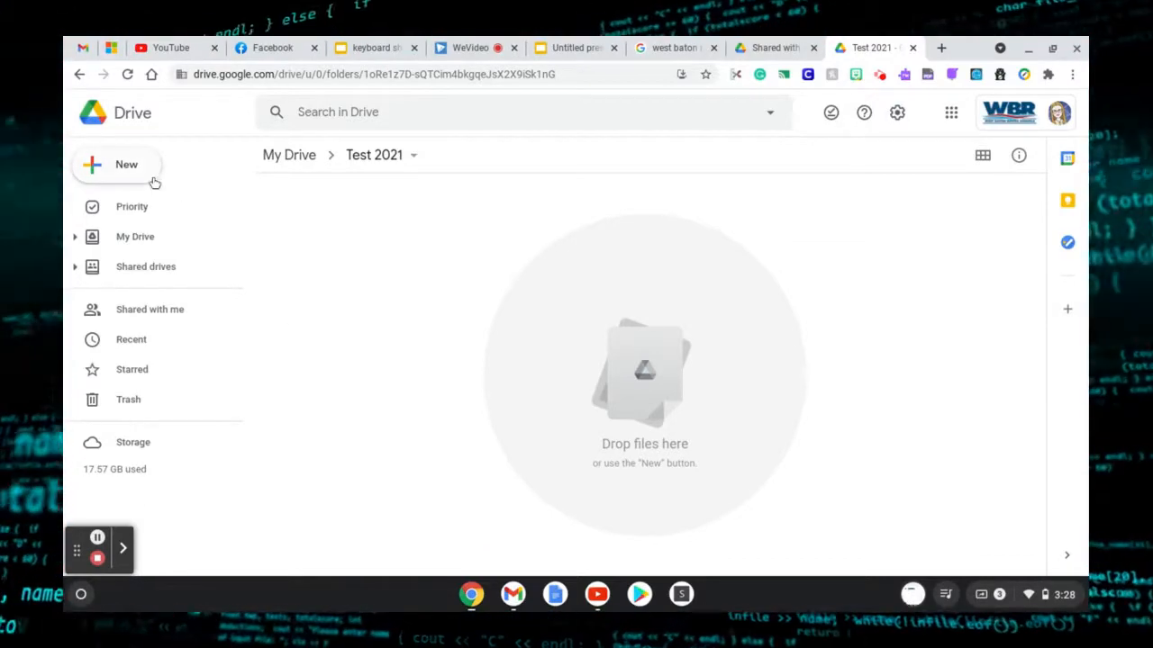
pyautogui.click(150, 180)
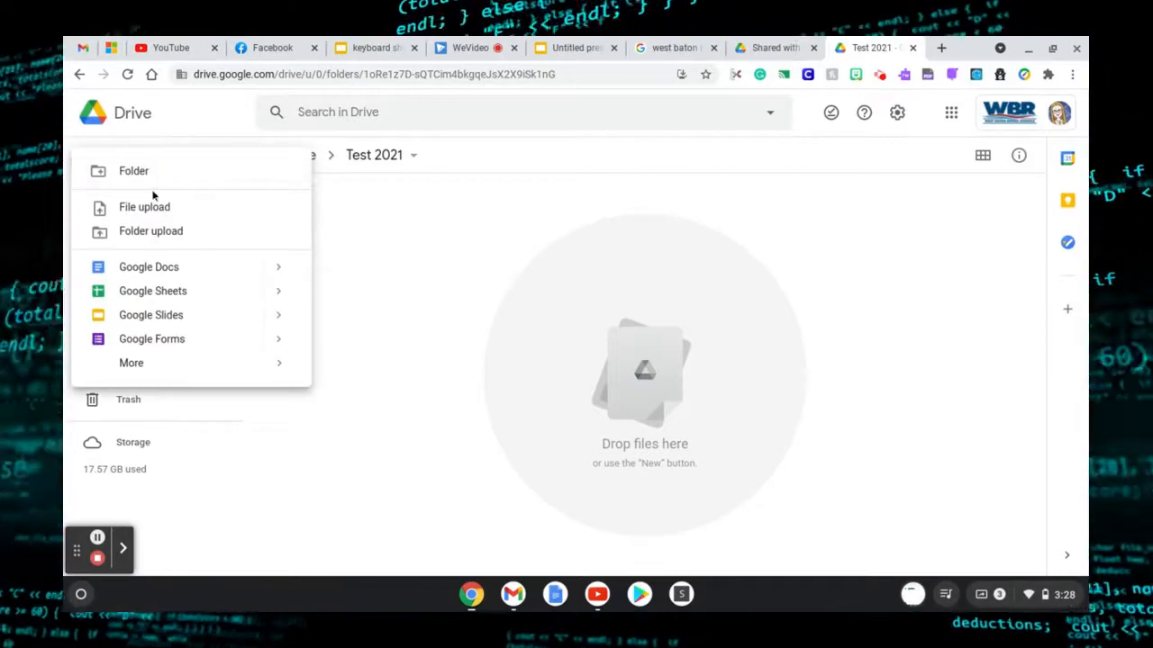
pyautogui.click(161, 208)
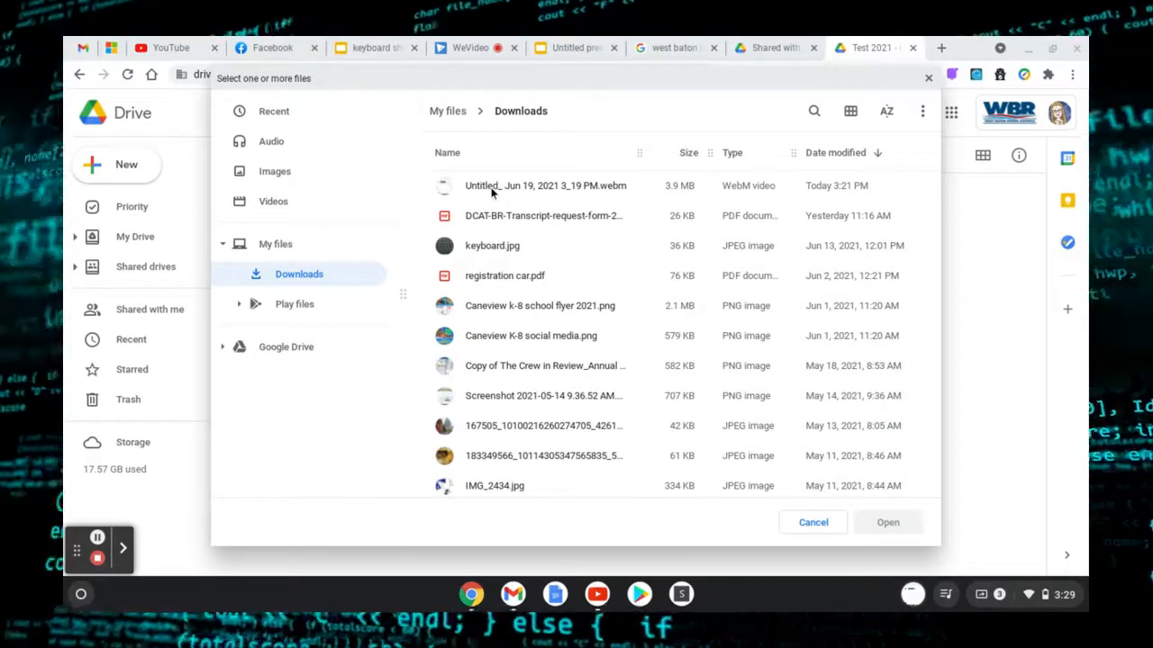
pyautogui.click(491, 192)
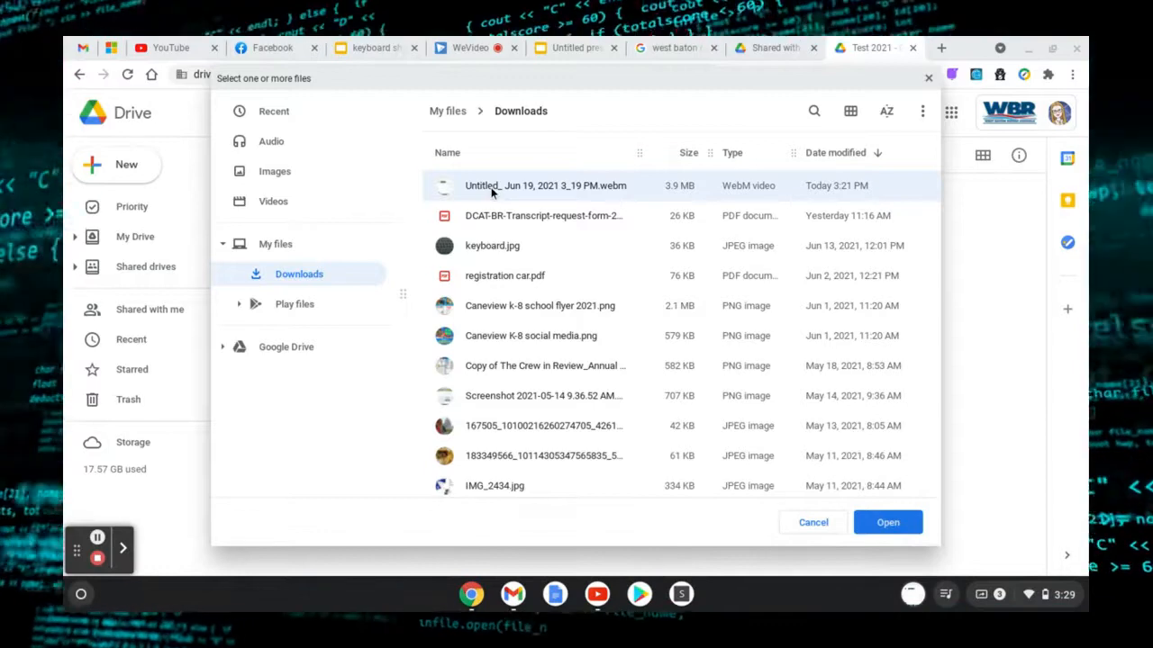
pyautogui.keyDown('shift'); pyautogui.click(495, 274); pyautogui.keyUp('shift')
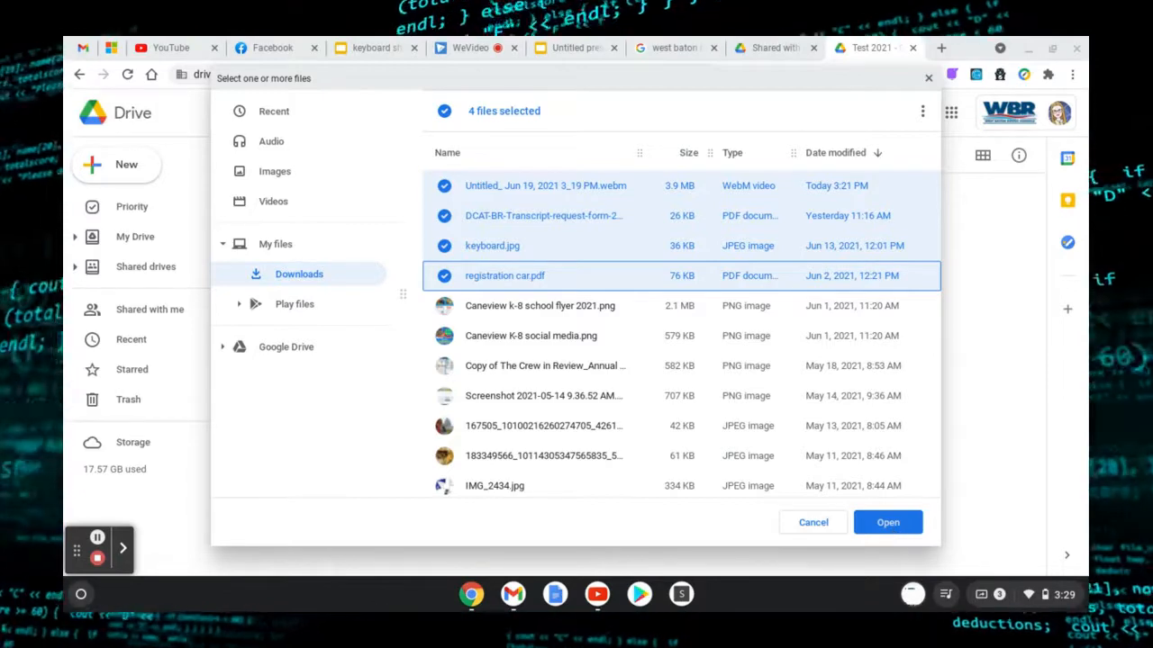
pyautogui.click(894, 533)
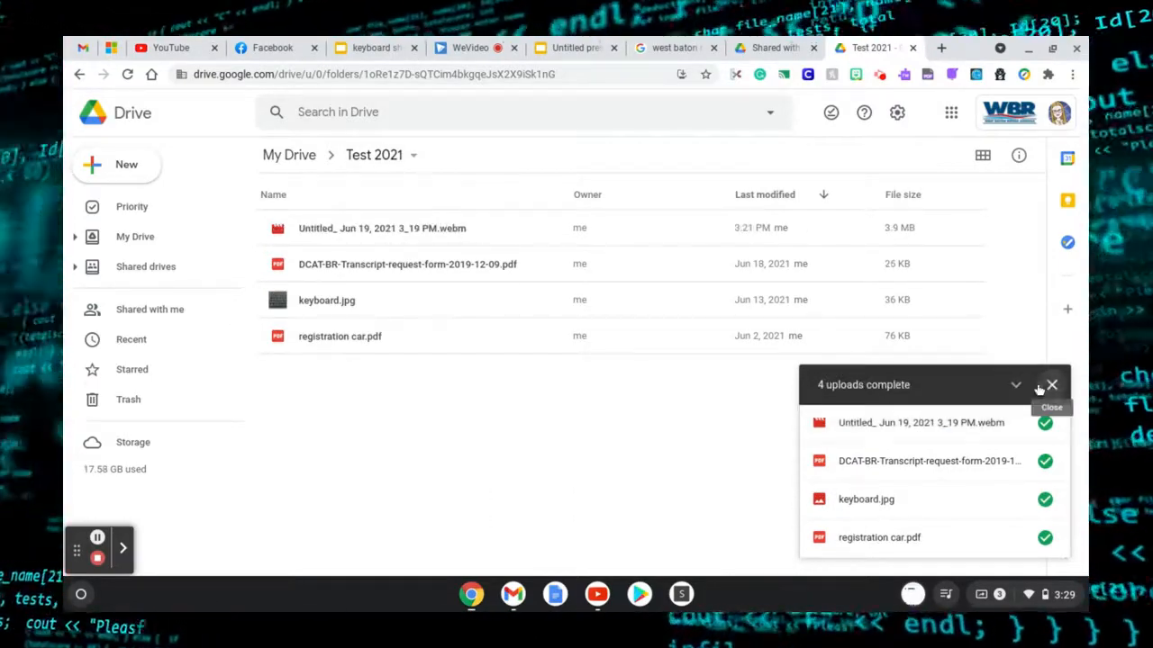
pyautogui.click(1050, 386)
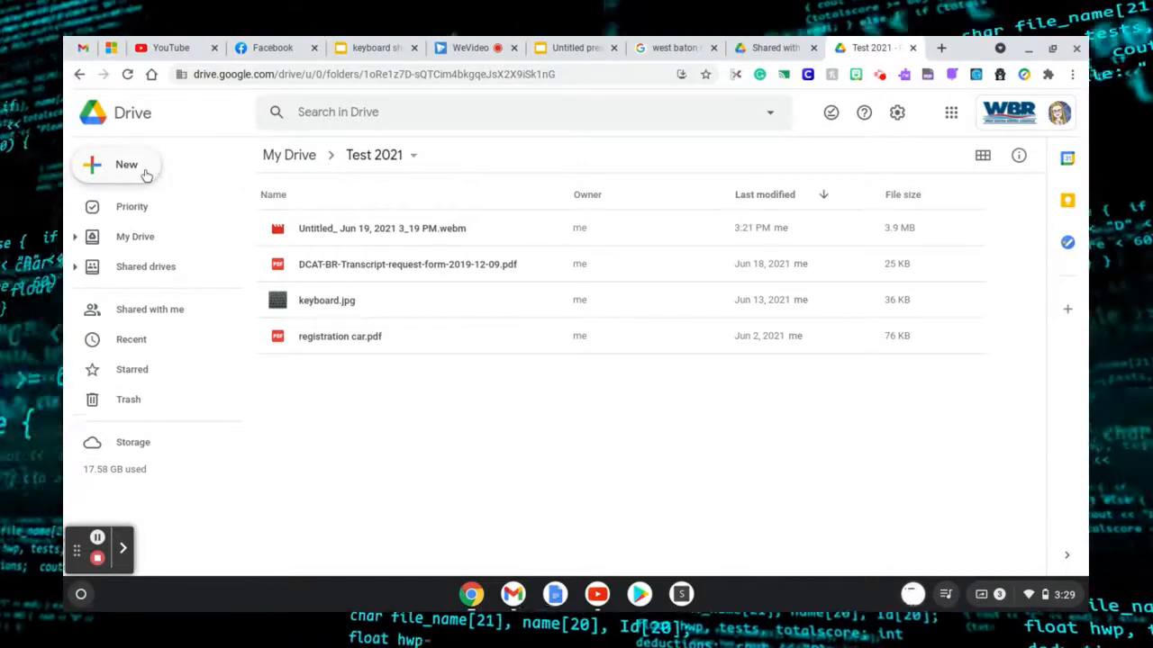
# Upload the non-adjacent Downloads files Caneview k-8 school flyer 2021.png, Copy of The Crew in Review_Annual and IMG_2434.jpg into the Test 2021 folder.
pyautogui.click(147, 175)
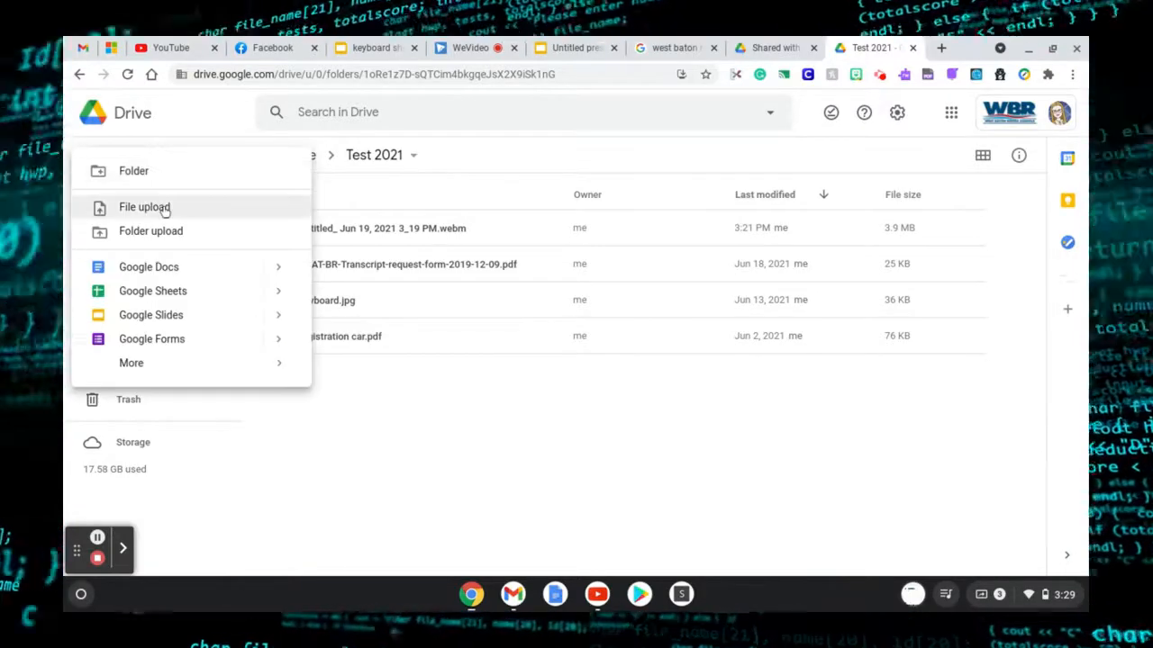
pyautogui.click(162, 209)
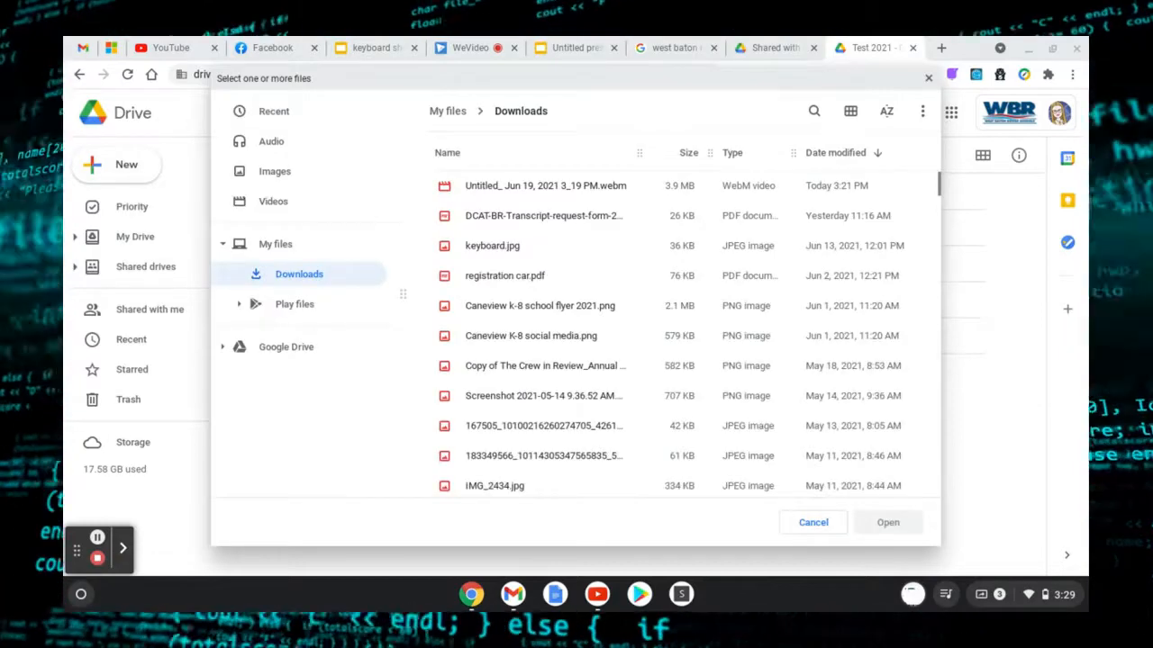
pyautogui.click(544, 309)
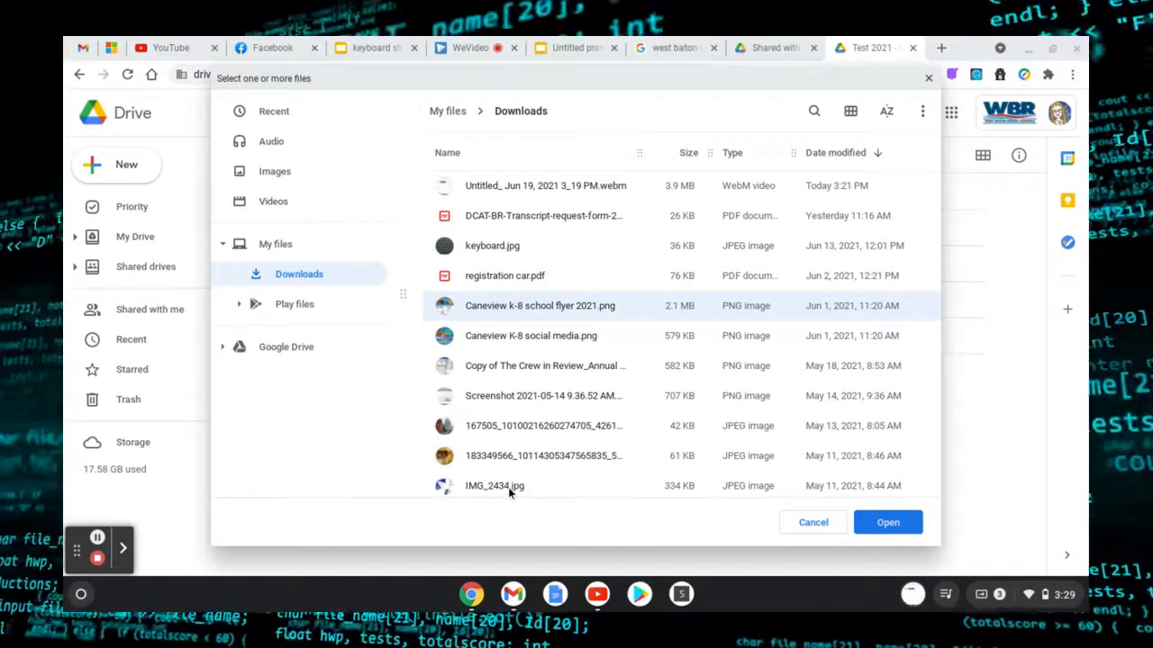
pyautogui.keyDown('ctrl'); pyautogui.click(508, 487); pyautogui.keyUp('ctrl')
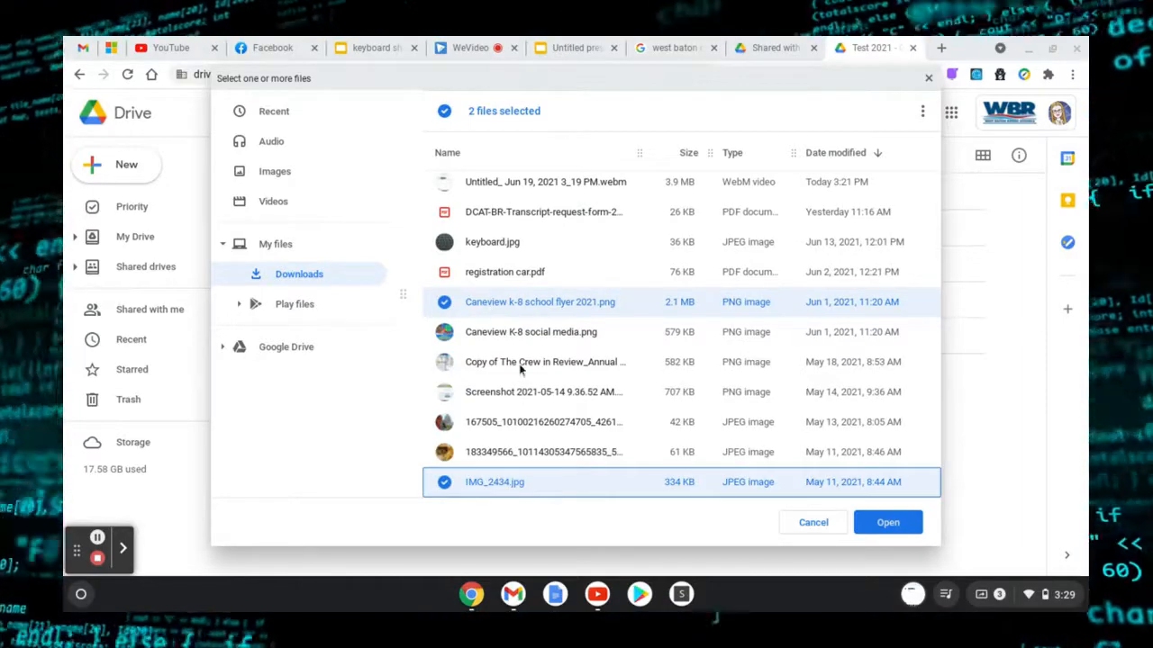
pyautogui.keyDown('ctrl'); pyautogui.click(516, 360); pyautogui.keyUp('ctrl')
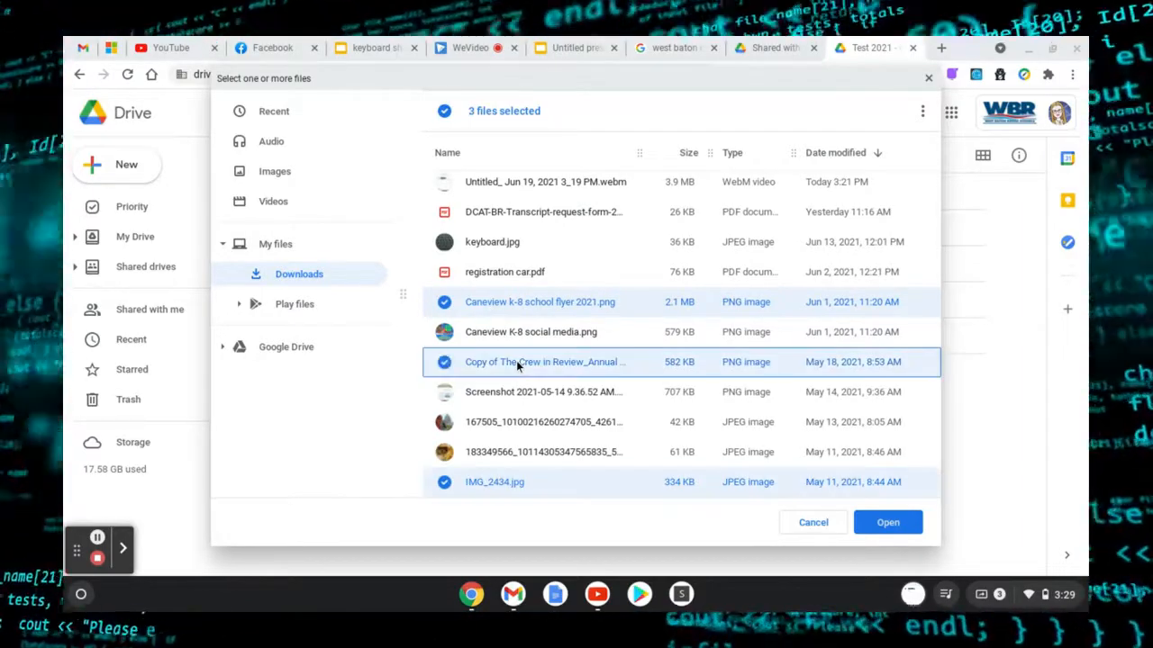
pyautogui.click(888, 522)
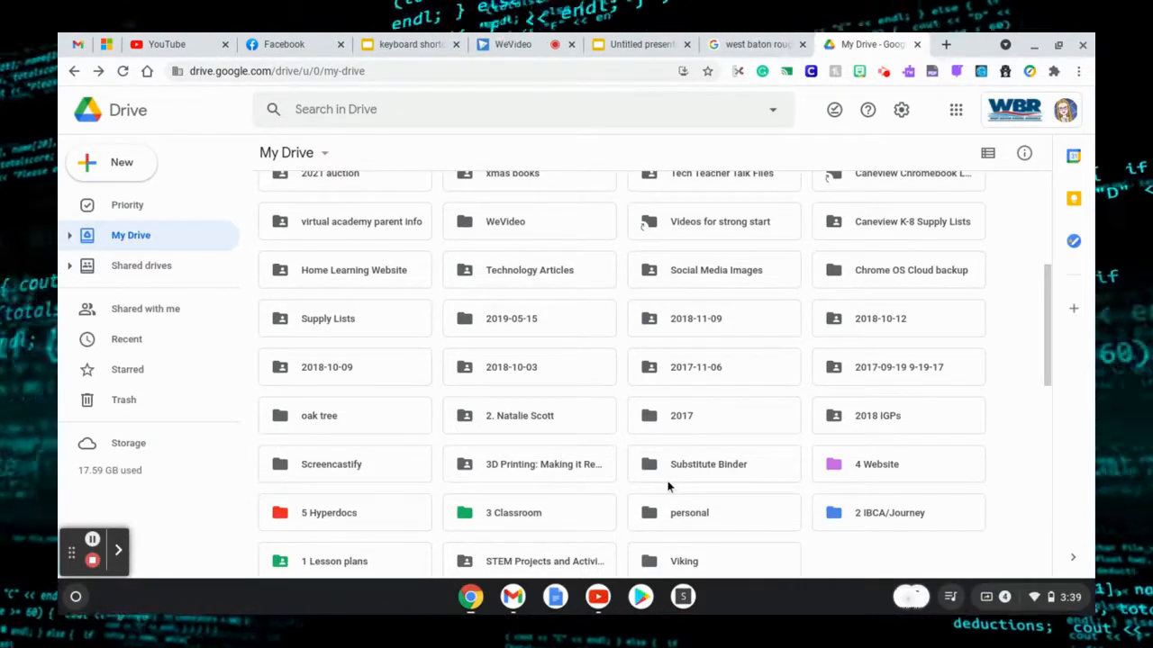
# Open the 3 Classroom folder in My Drive and create a subfolder named 7B 2021 in it.
pyautogui.doubleClick(510, 516)
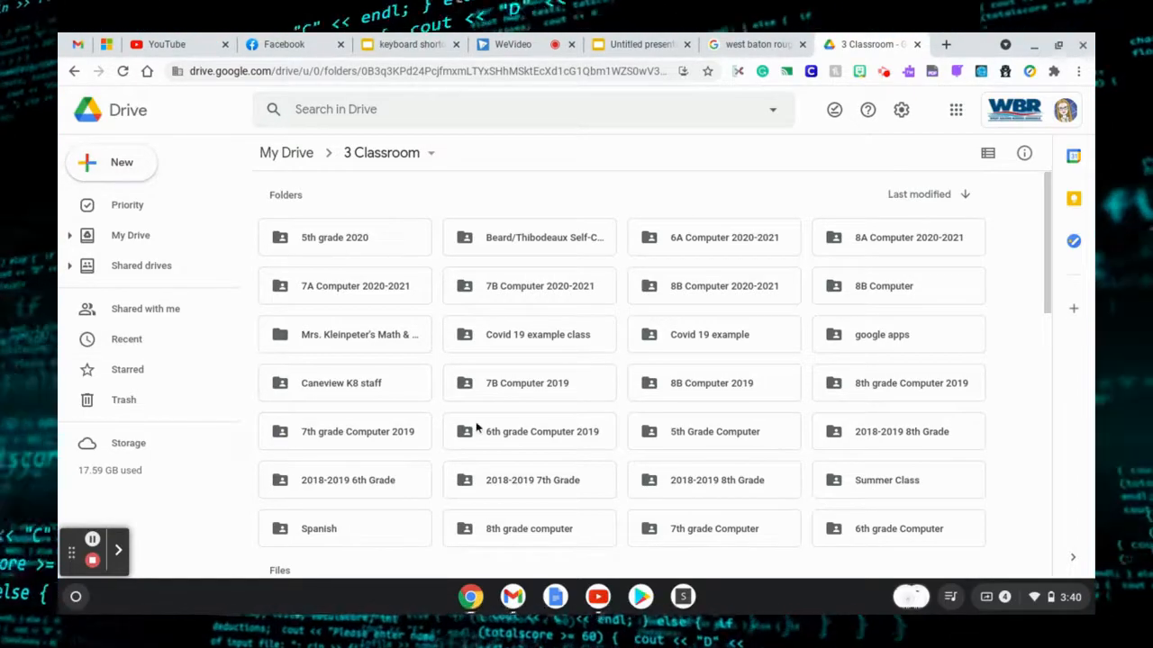
pyautogui.scroll(-1, 477, 431)
pyautogui.scroll(1, 475, 433)
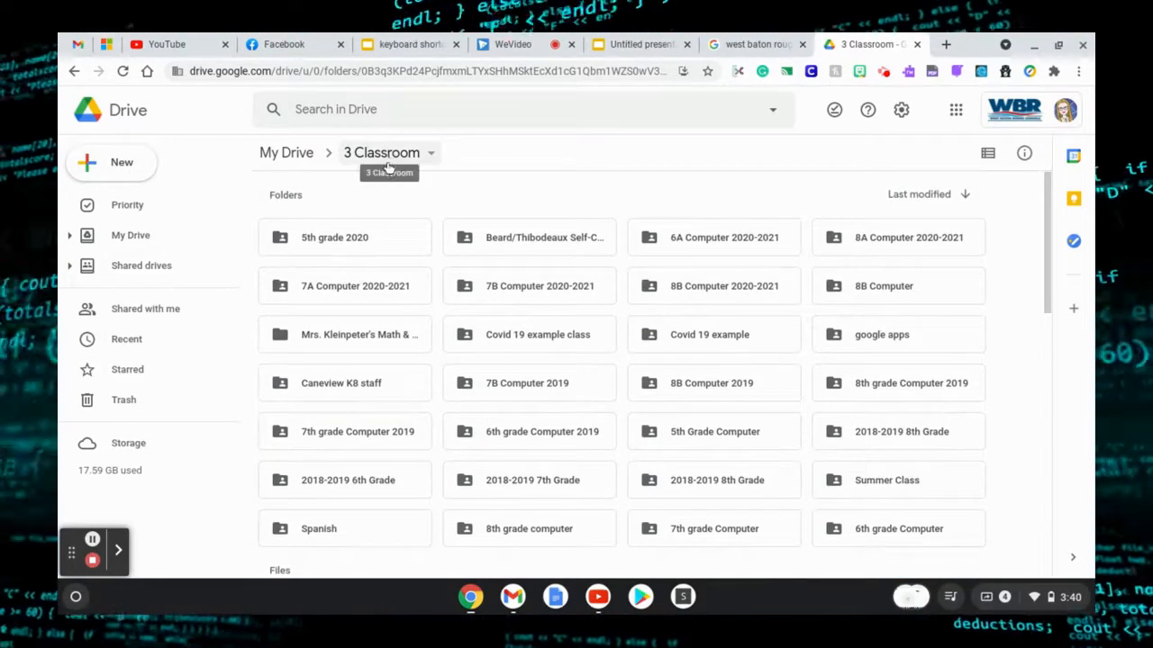
pyautogui.click(141, 169)
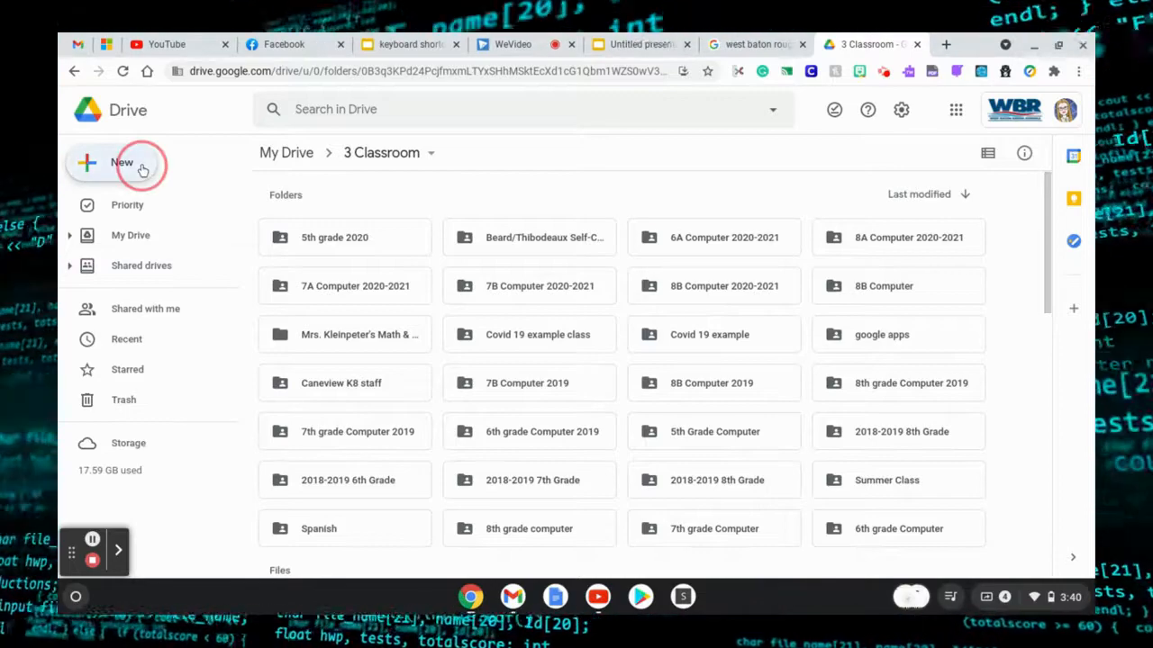
pyautogui.click(139, 169)
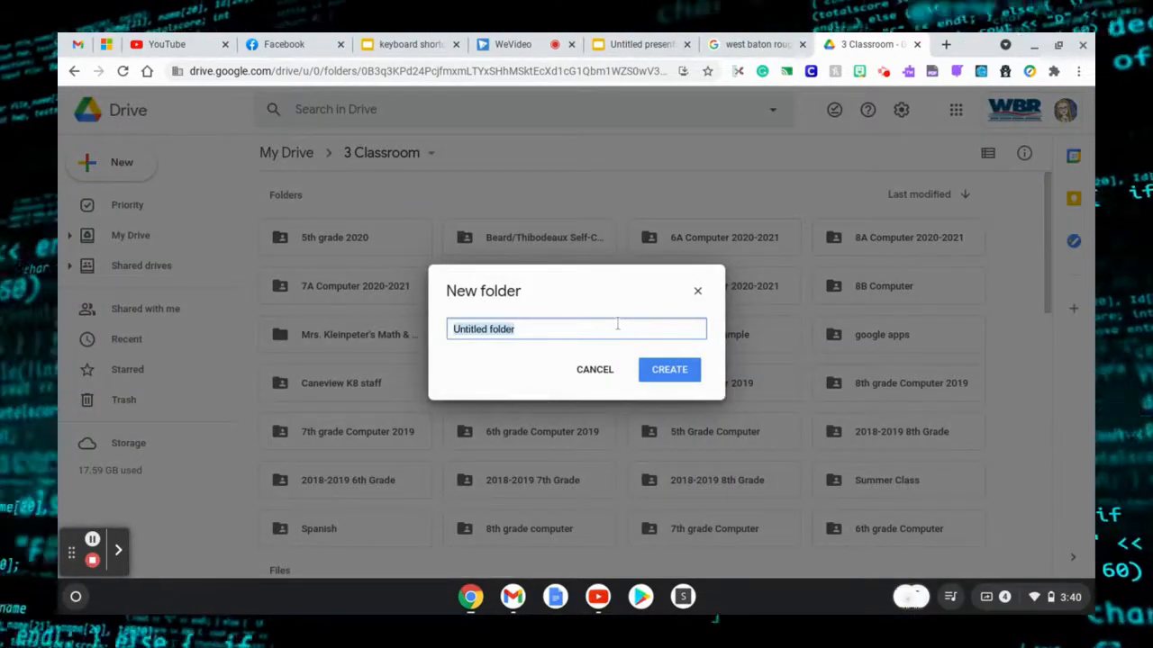
pyautogui.write('7')
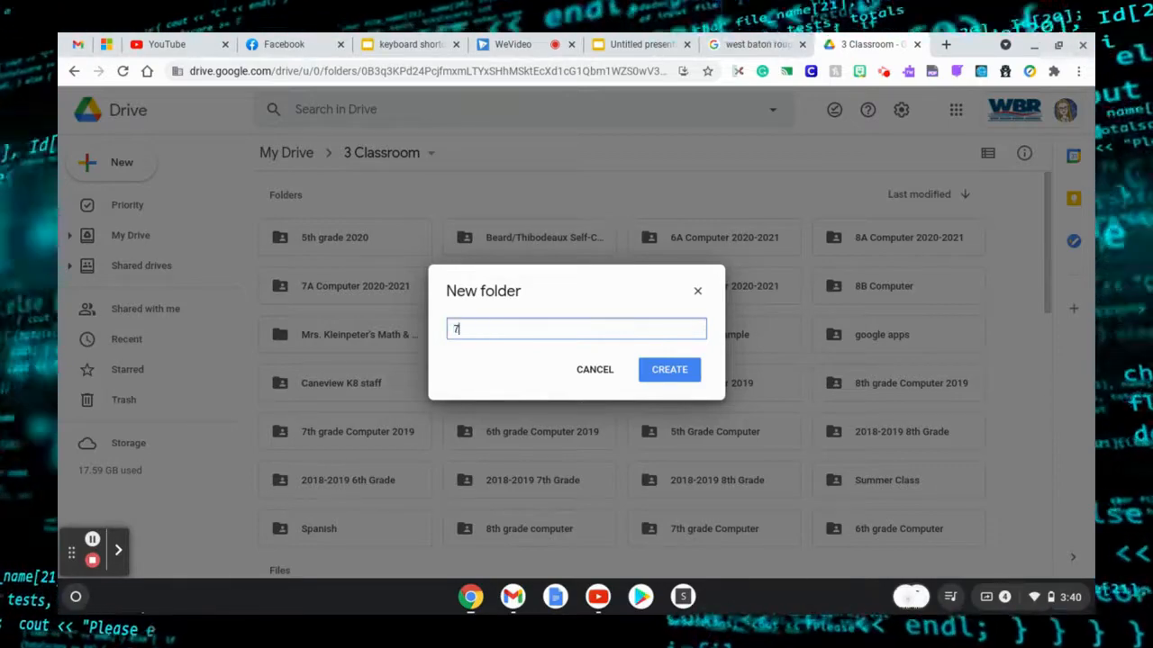
pyautogui.write('B 2021')
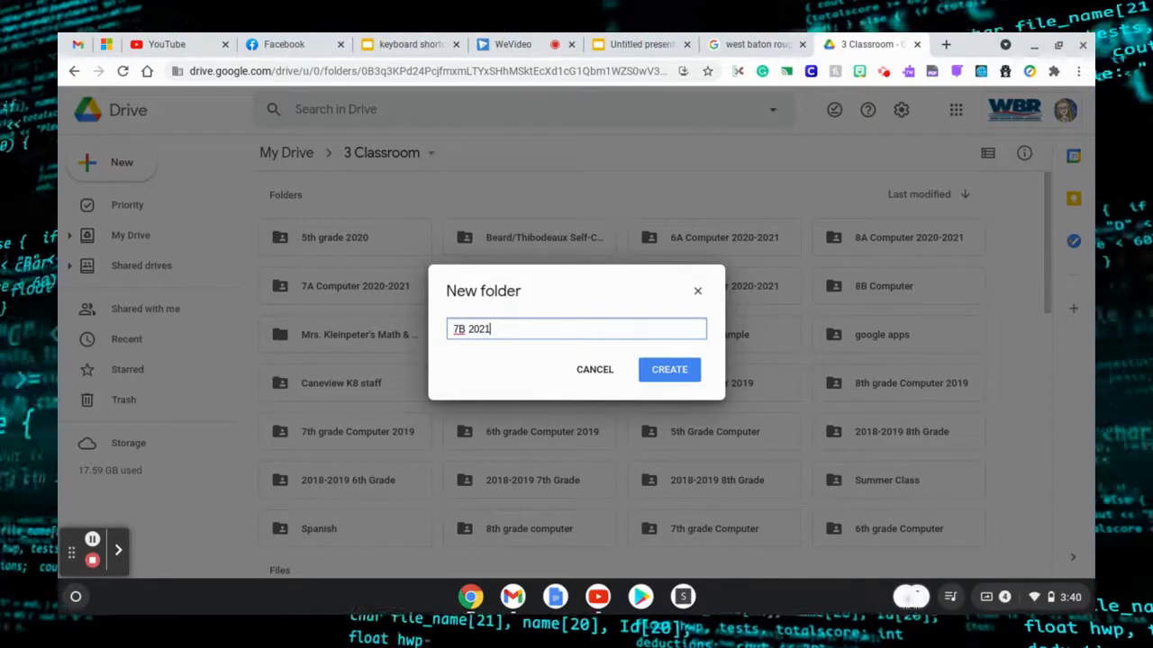
pyautogui.click(685, 376)
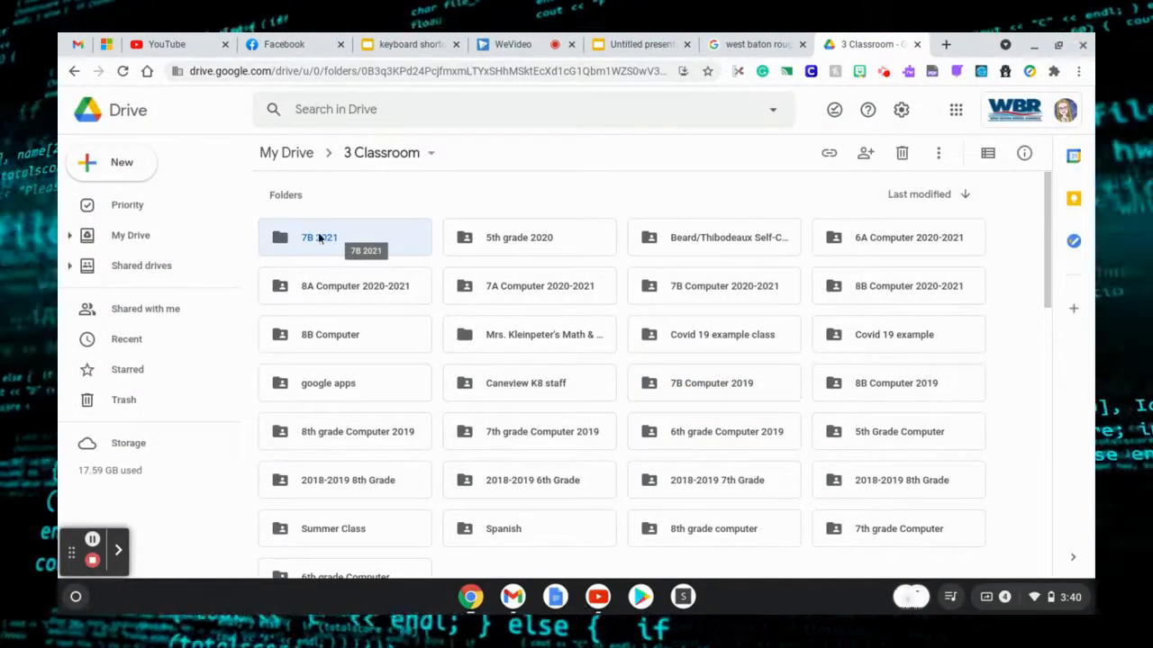
# Change the color of the 7B 2021 folder to Purple rain.
pyautogui.rightClick(312, 239)
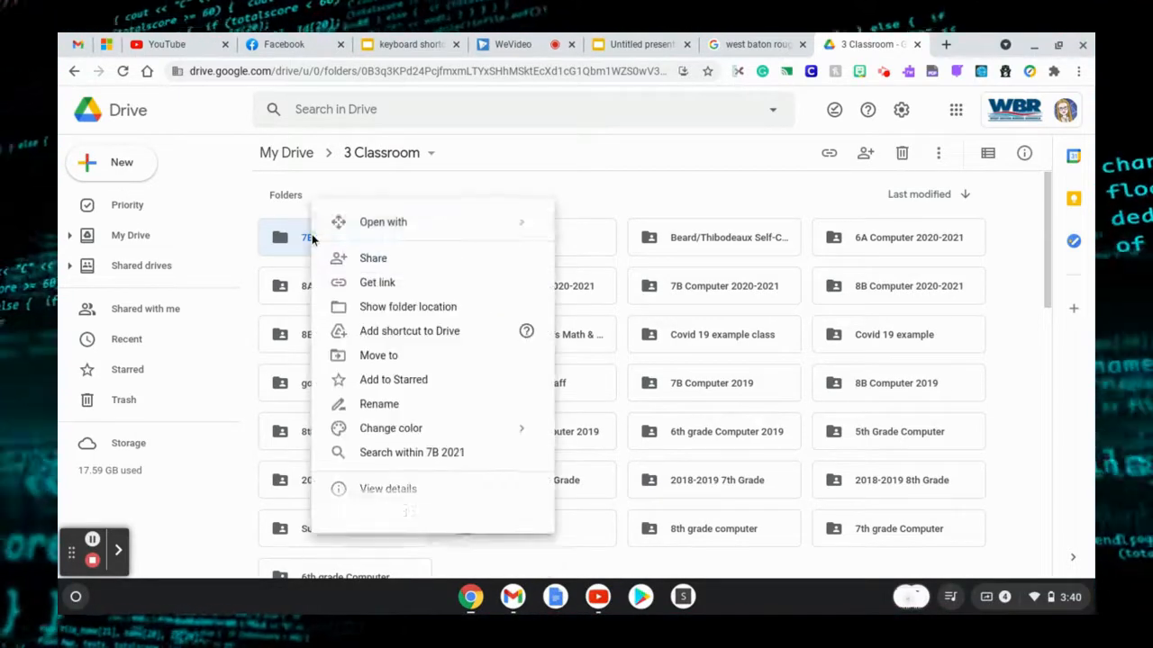
pyautogui.moveTo(443, 436)
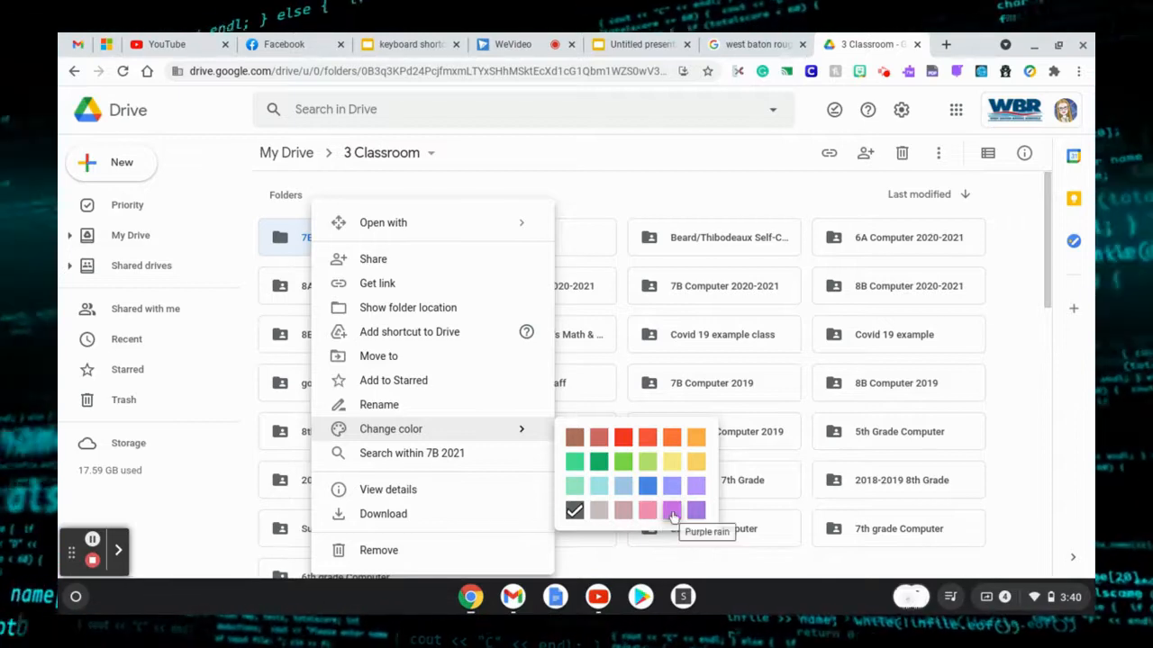
pyautogui.click(672, 513)
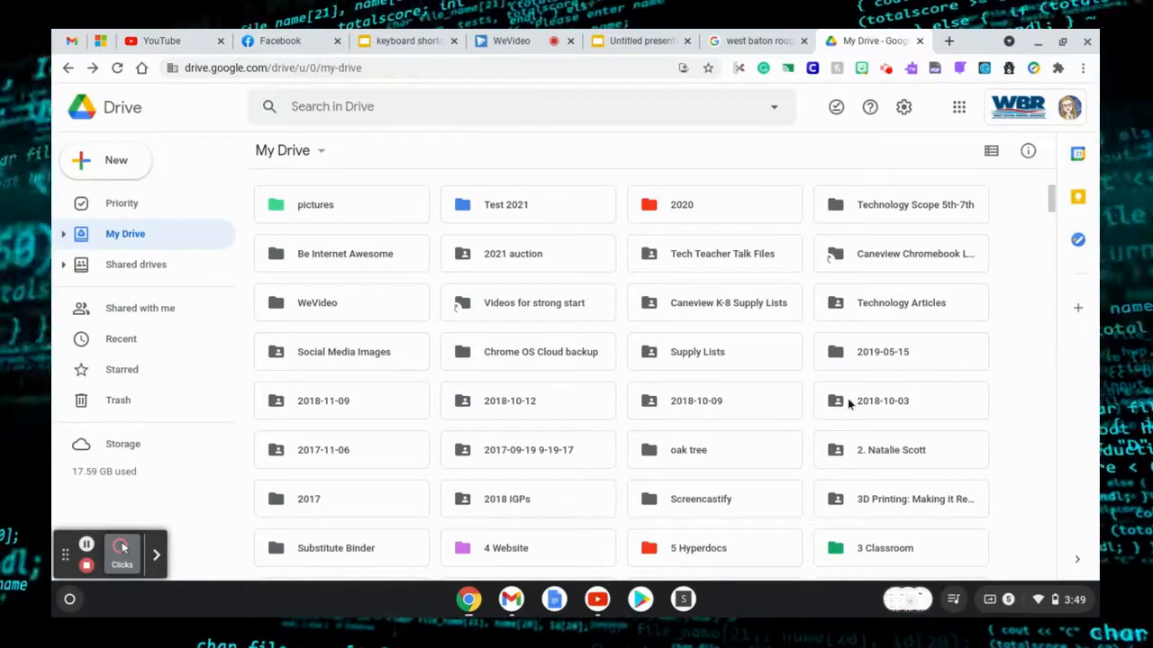
# Move the consecutive My Drive folders from 2019-05-15 through oak tree into the pictures folder, and open that folder.
pyautogui.keyDown('ctrl'); pyautogui.click(848, 403); pyautogui.keyUp('ctrl')
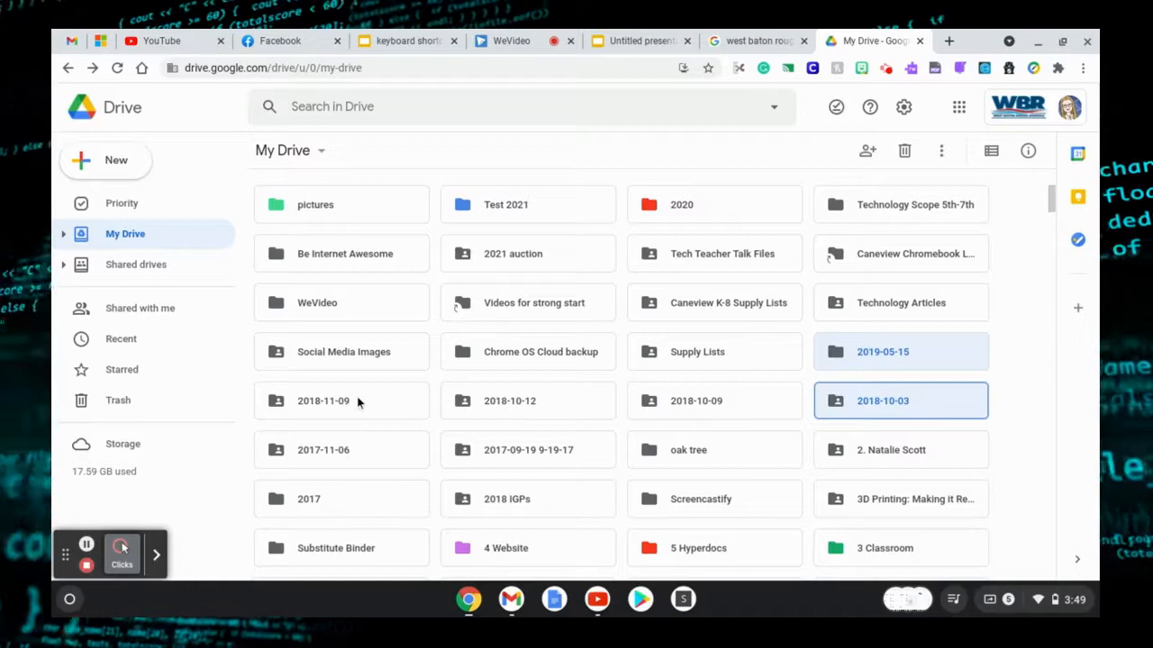
pyautogui.keyDown('shift'); pyautogui.click(718, 452); pyautogui.keyUp('shift')
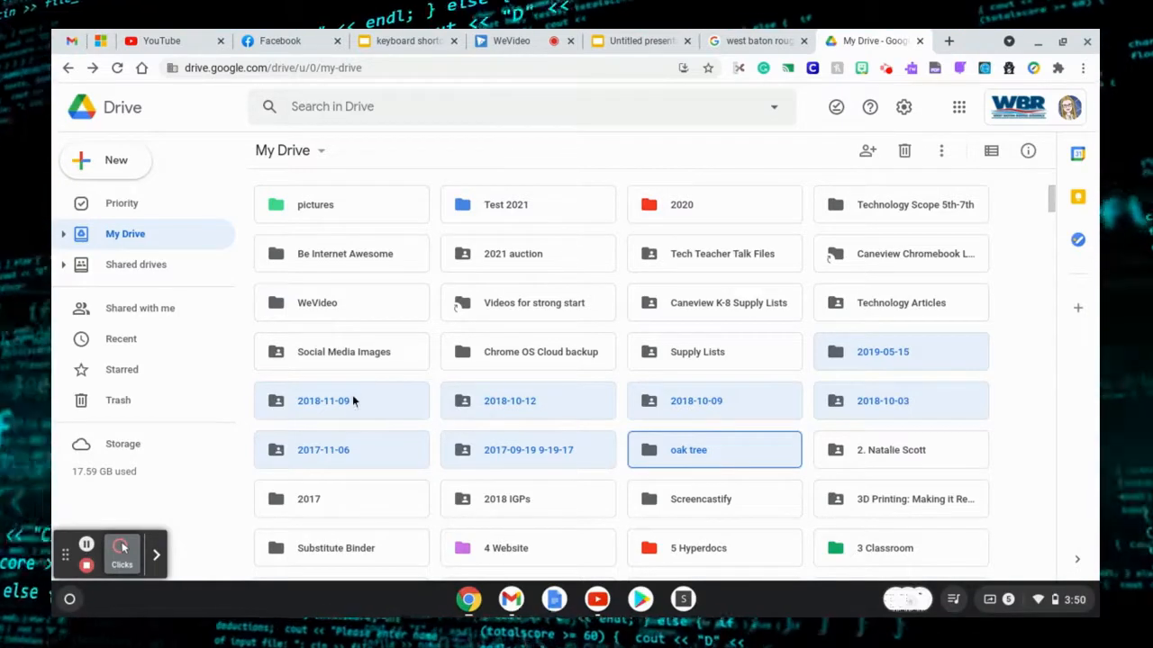
pyautogui.click(352, 401)
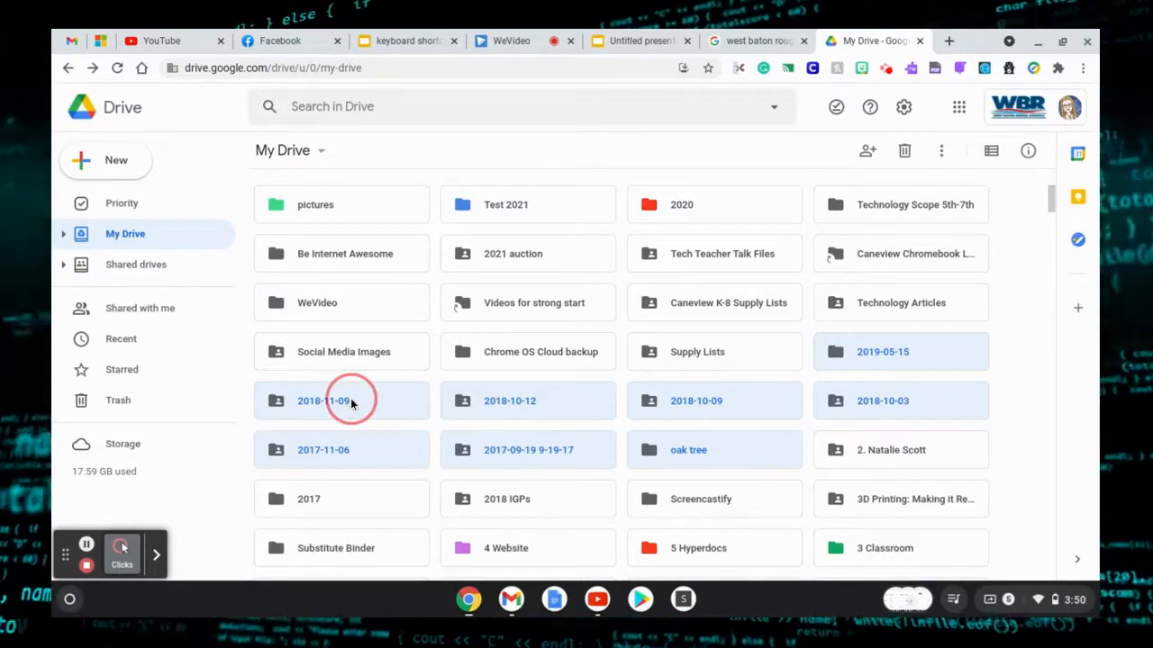
pyautogui.moveTo(365, 406); pyautogui.dragTo(300, 245)
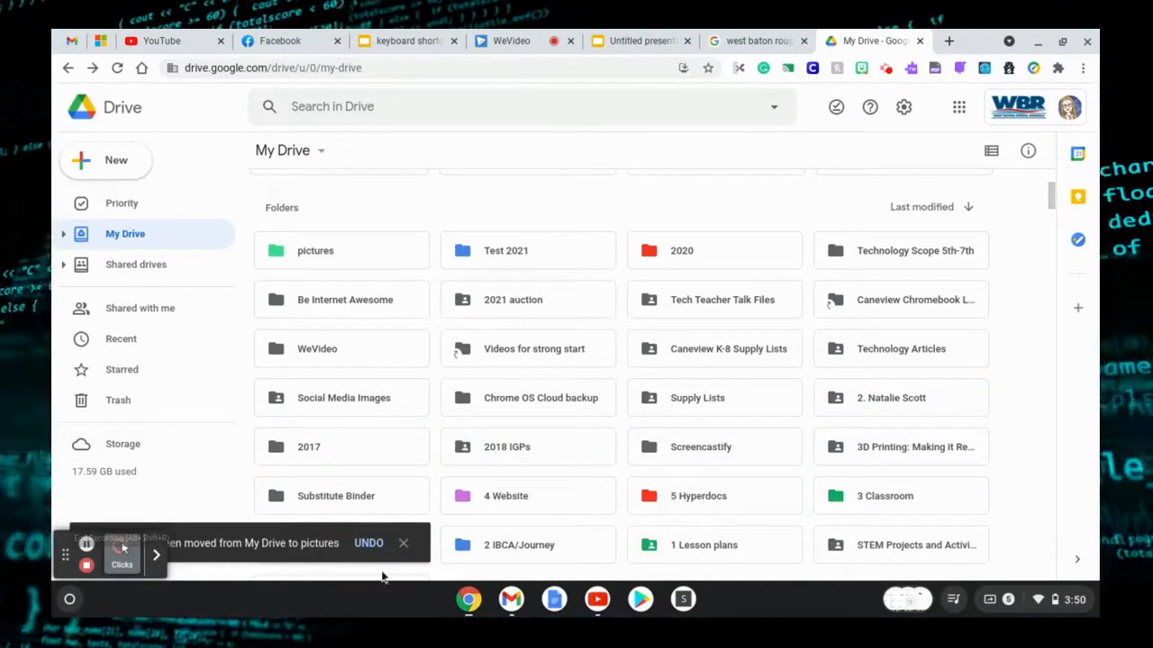
pyautogui.click(349, 267)
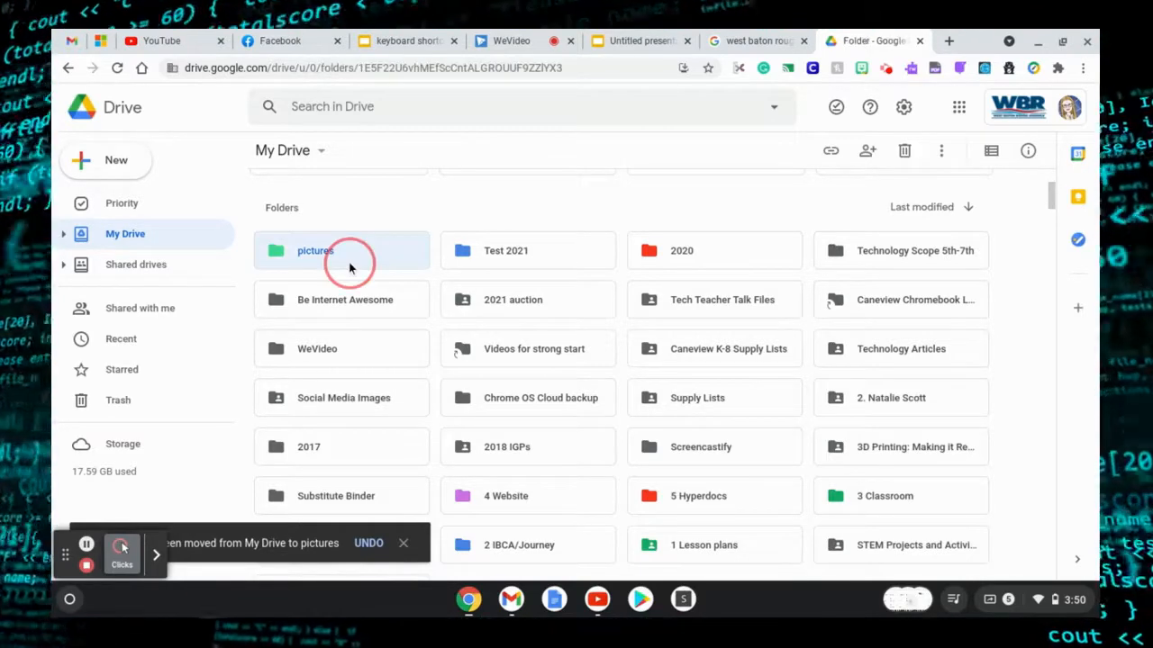
pyautogui.doubleClick(350, 267)
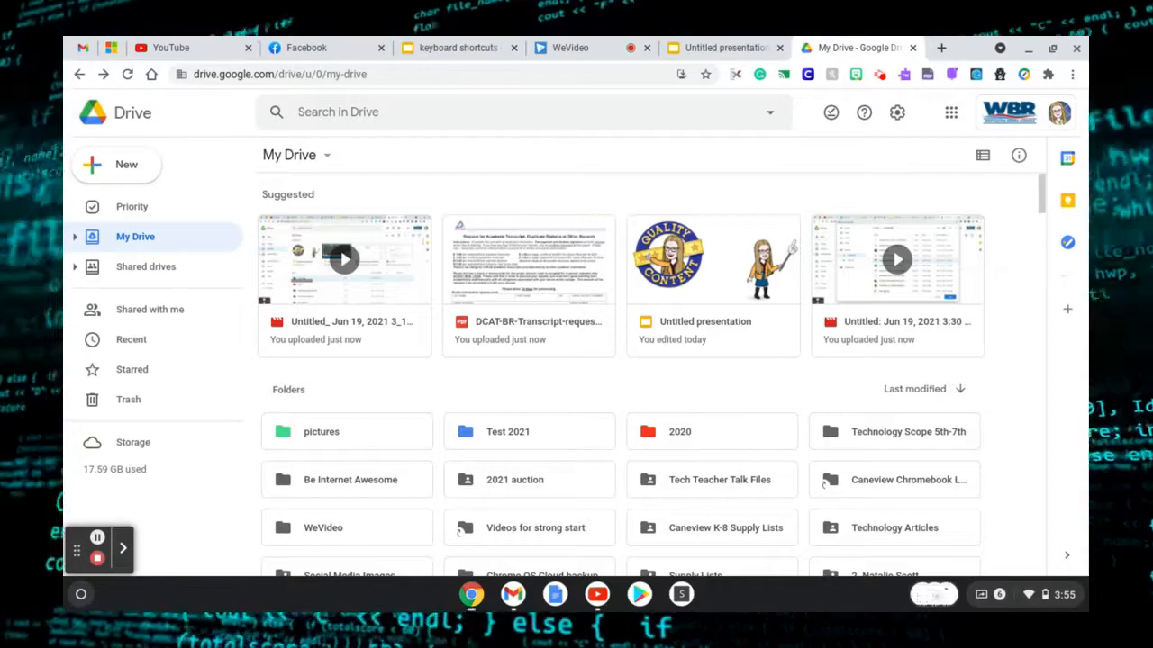
# Search Drive for "lesson plans".
pyautogui.click(531, 120)
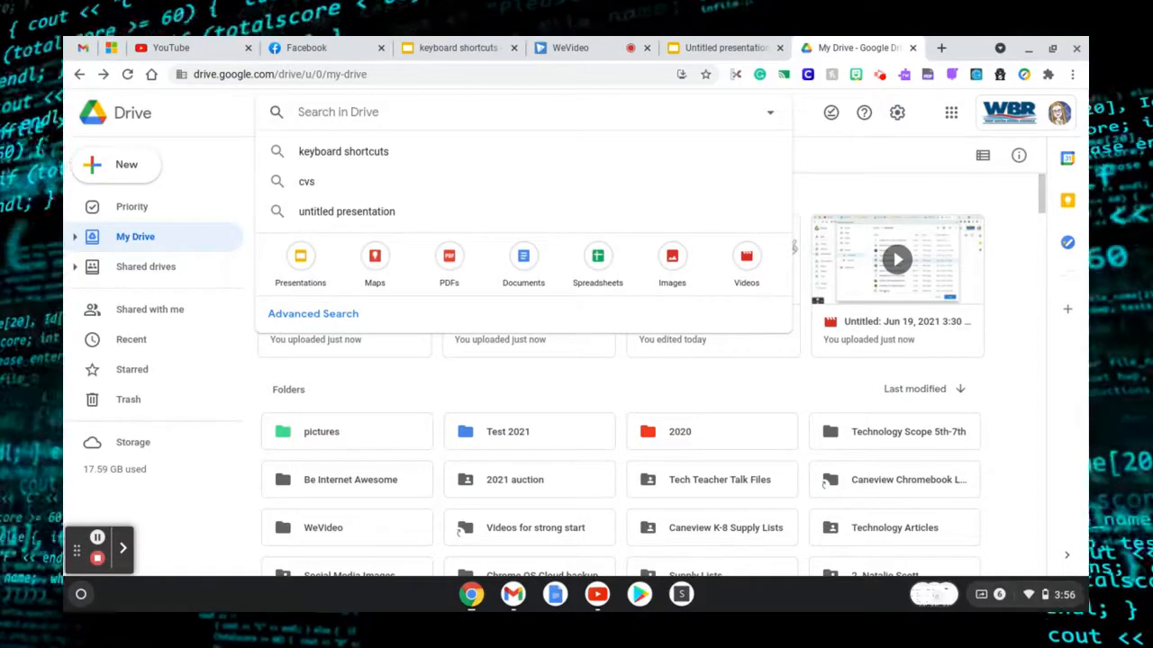
pyautogui.write('le')
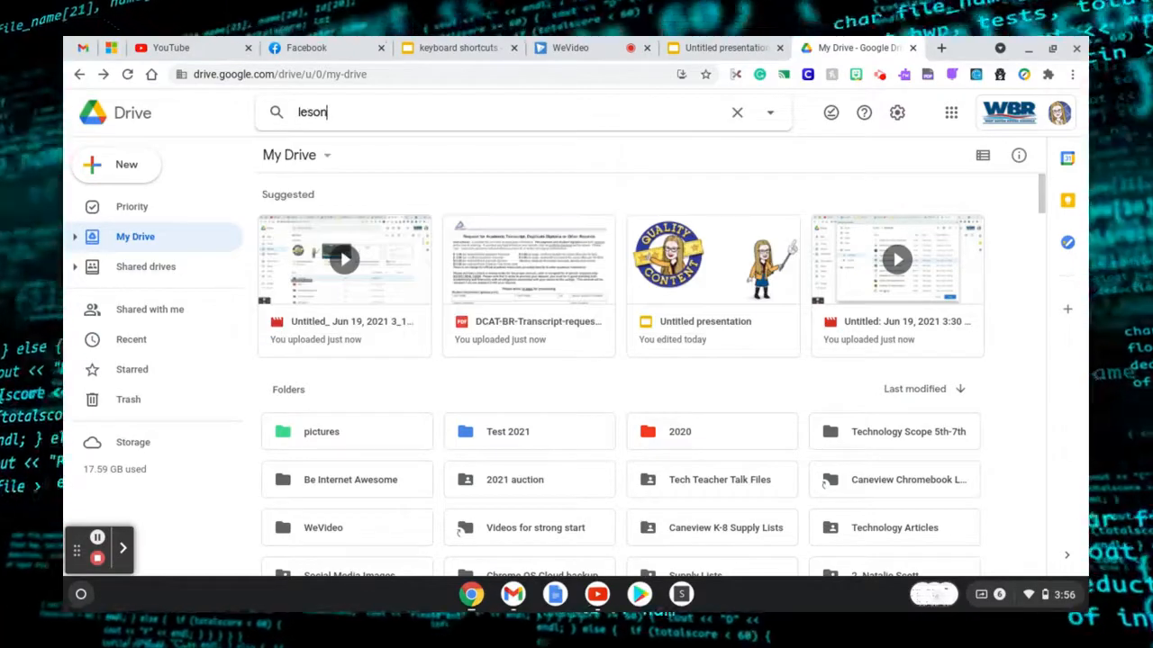
pyautogui.write('sson')
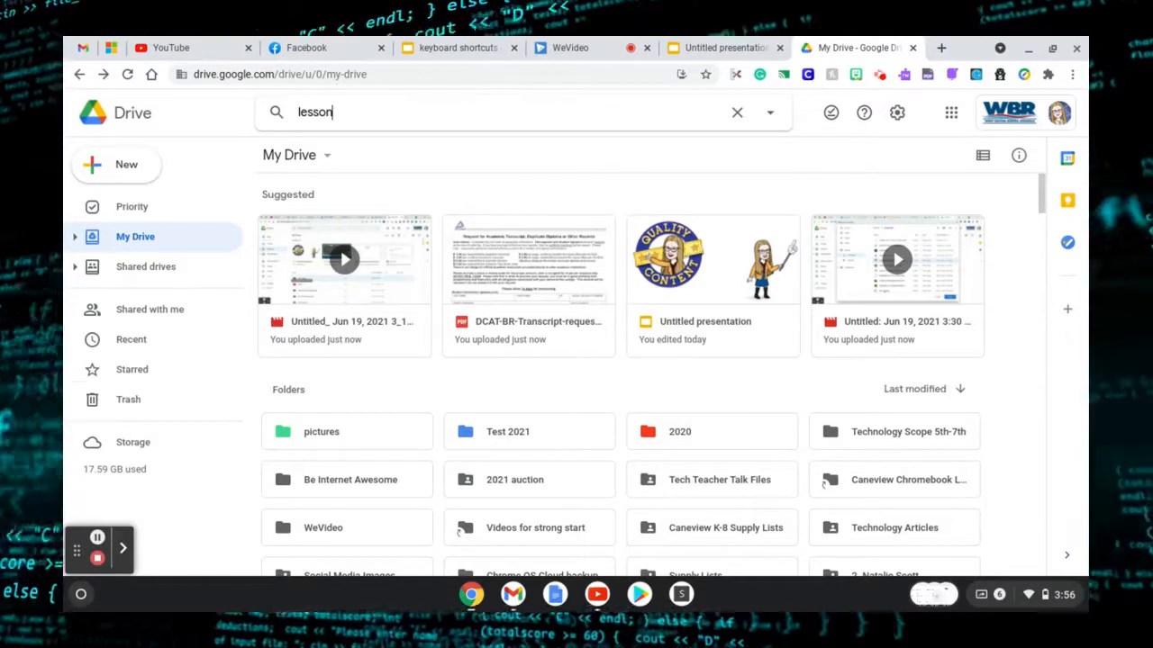
pyautogui.write(' plan')
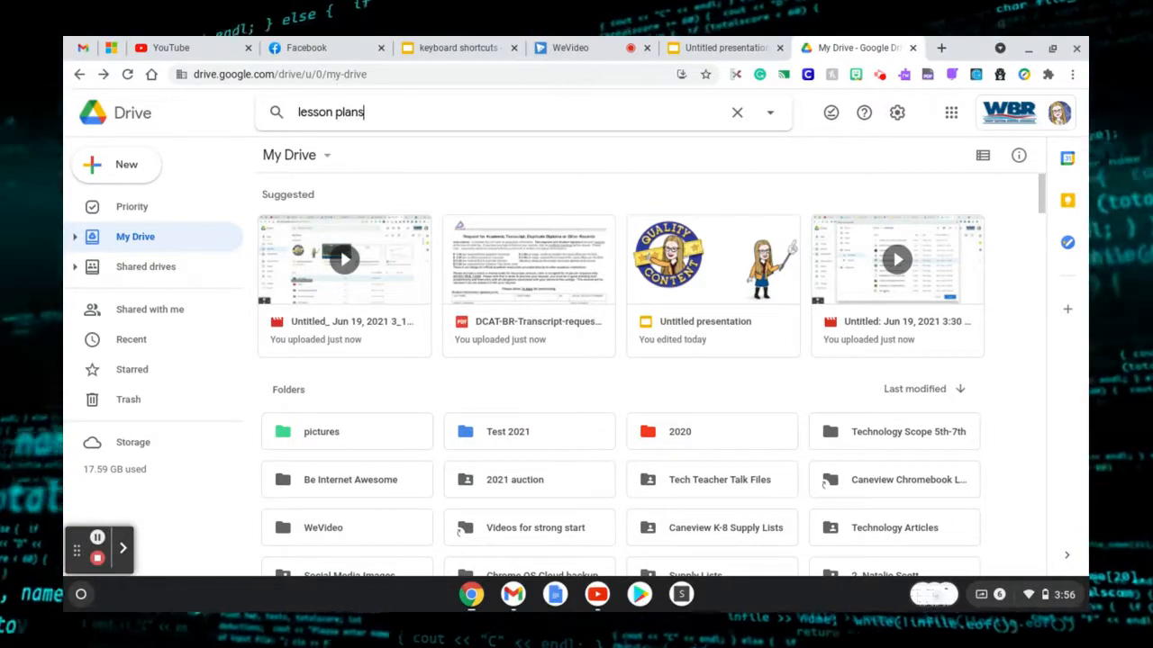
pyautogui.write('s')
pyautogui.press('Return')
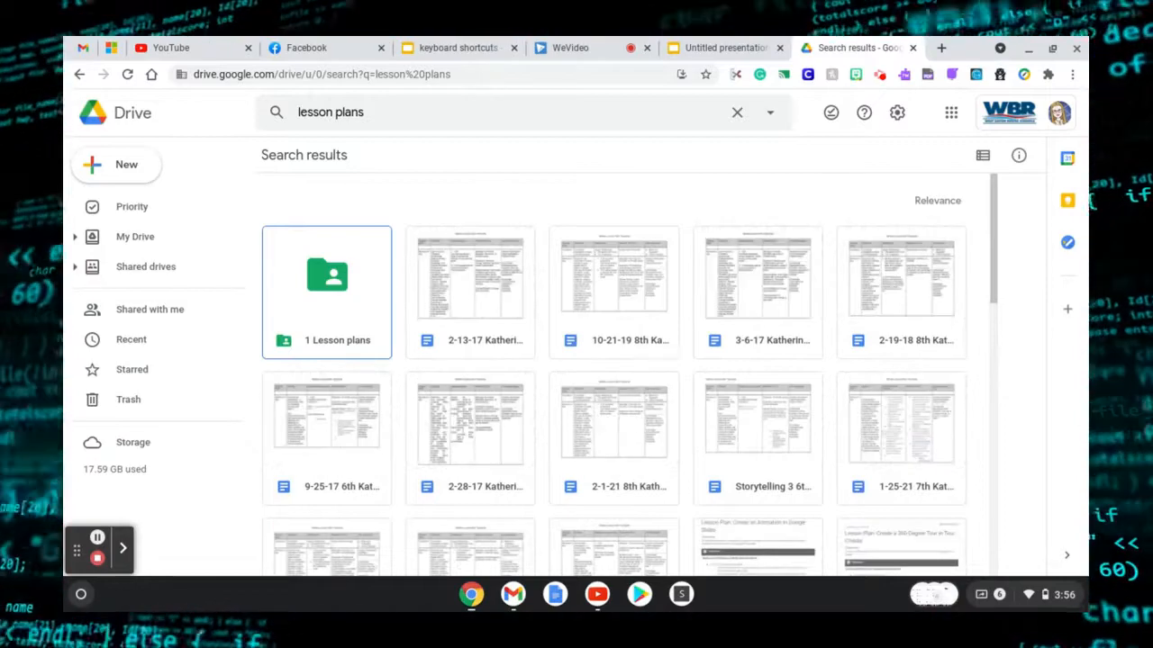
# Examine the files and folders in the lesson plans search results.
pyautogui.scroll(-5, 613, 374)
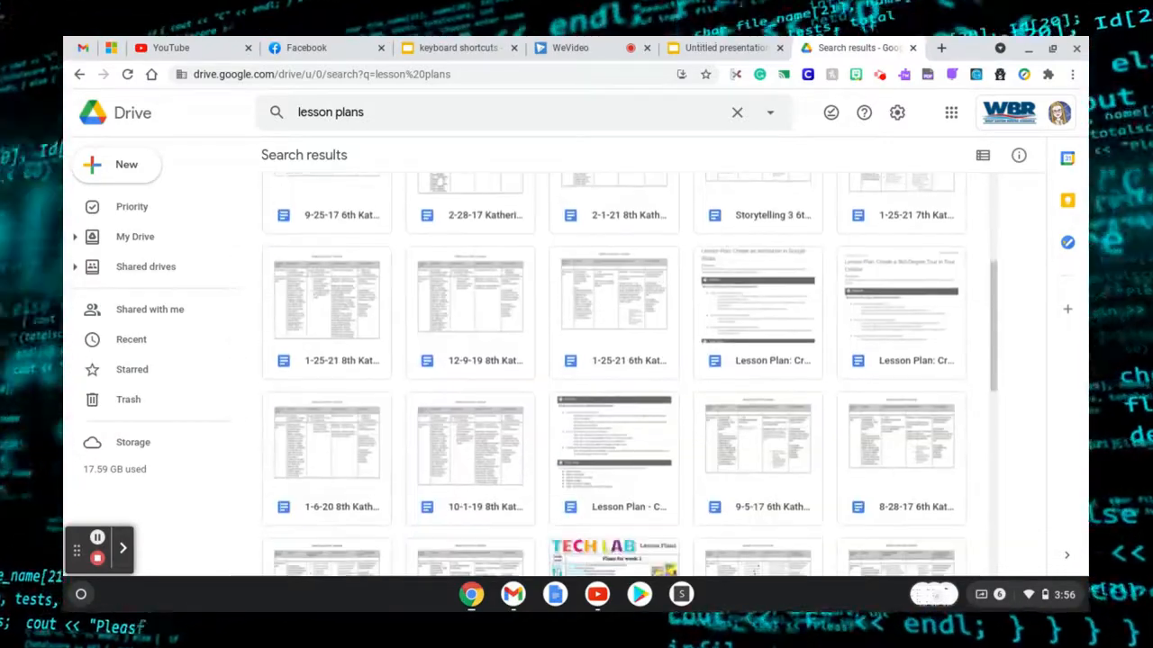
pyautogui.scroll(-5, 613, 374)
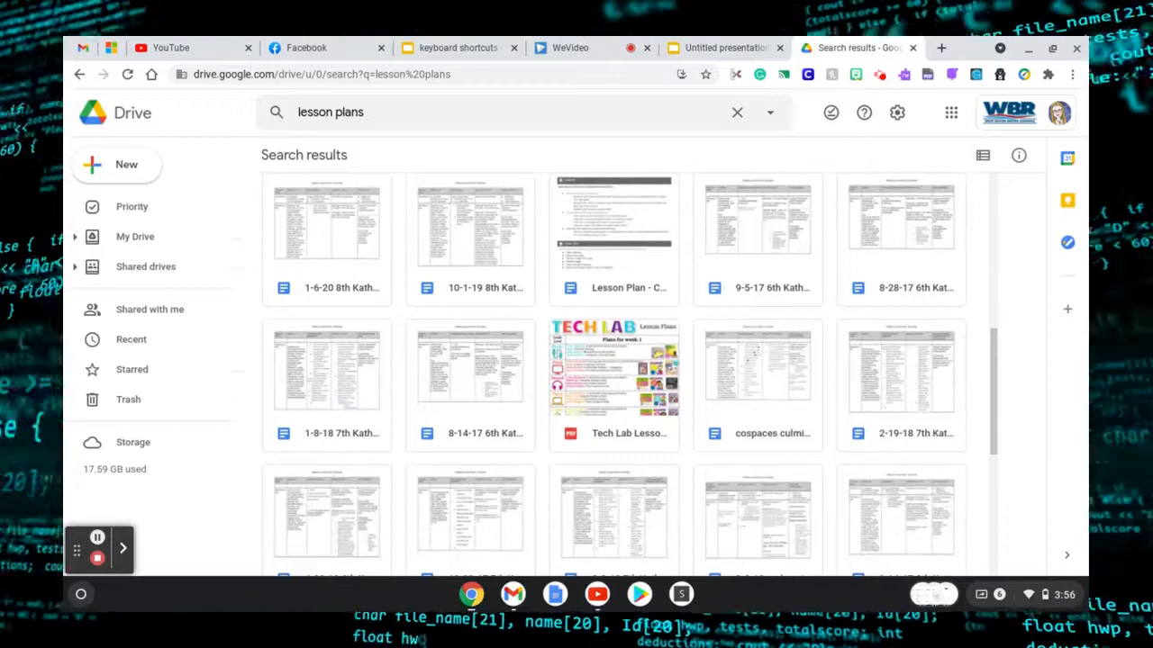
pyautogui.scroll(-5, 613, 374)
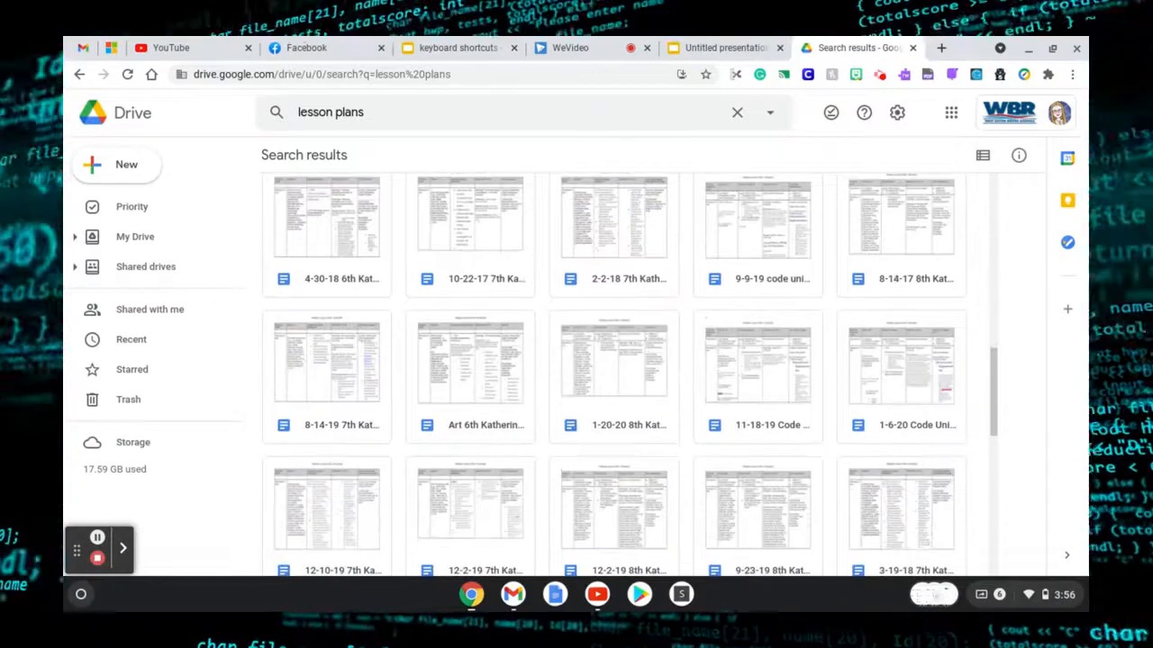
pyautogui.scroll(15, 613, 374)
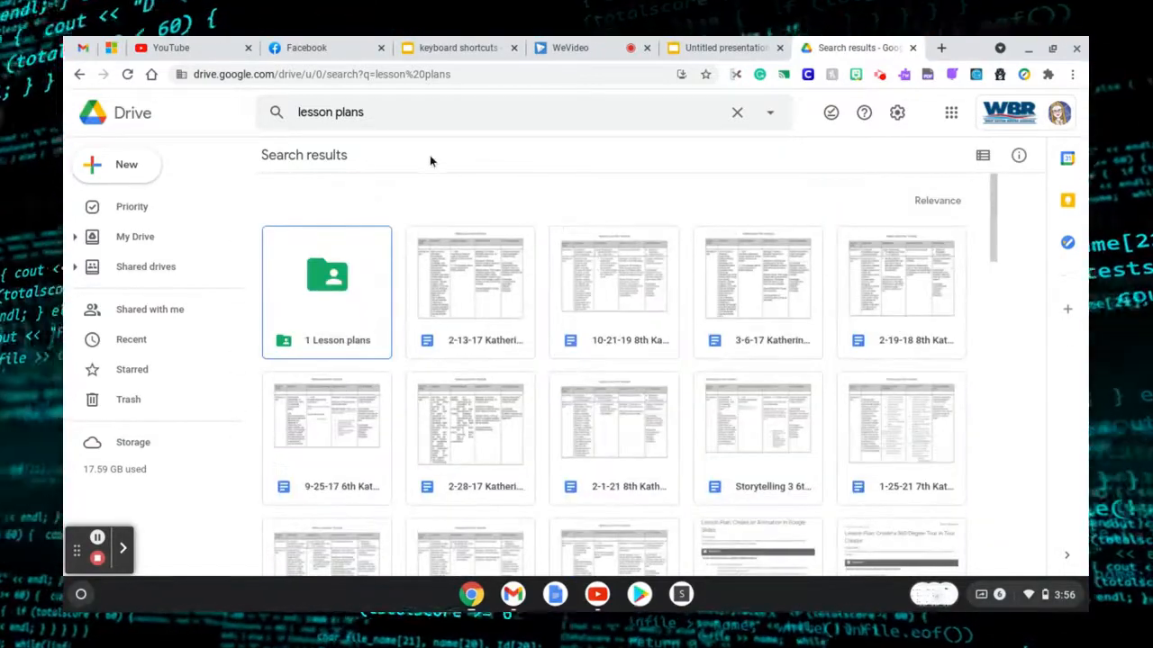
pyautogui.scroll(-5, 707, 399)
pyautogui.scroll(-6, 707, 399)
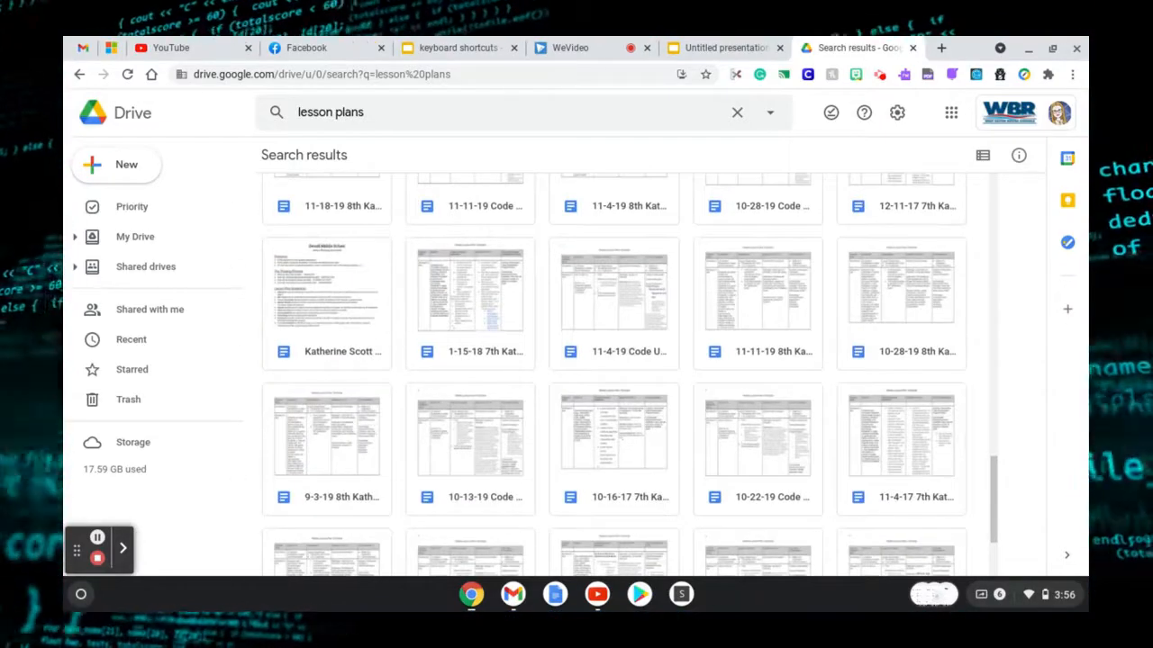
pyautogui.scroll(-3, 613, 374)
pyautogui.scroll(15, 613, 373)
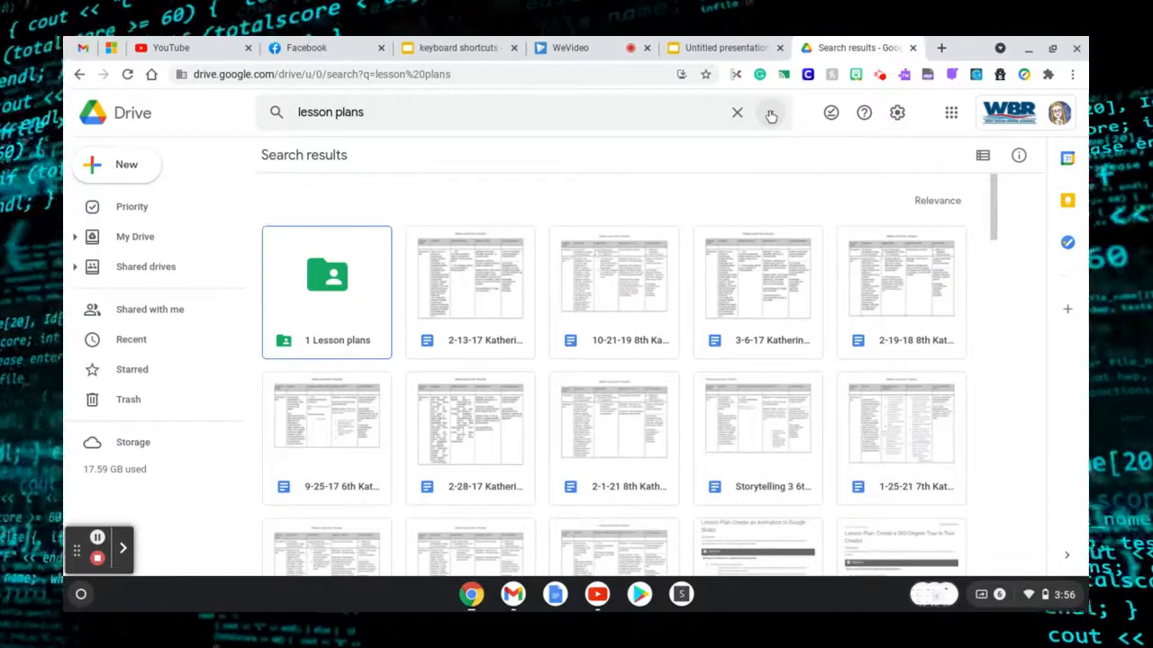
# Narrow the lesson plans search to the Folders type with the owner set to Owned by me, and run it.
pyautogui.click(770, 114)
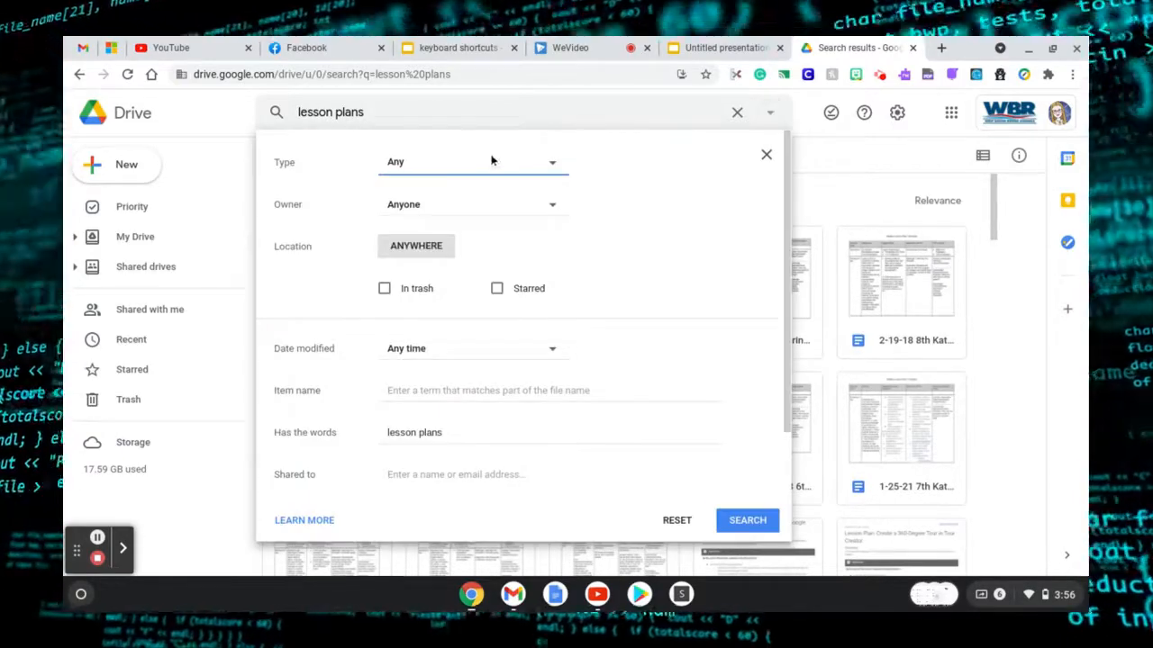
pyautogui.click(552, 167)
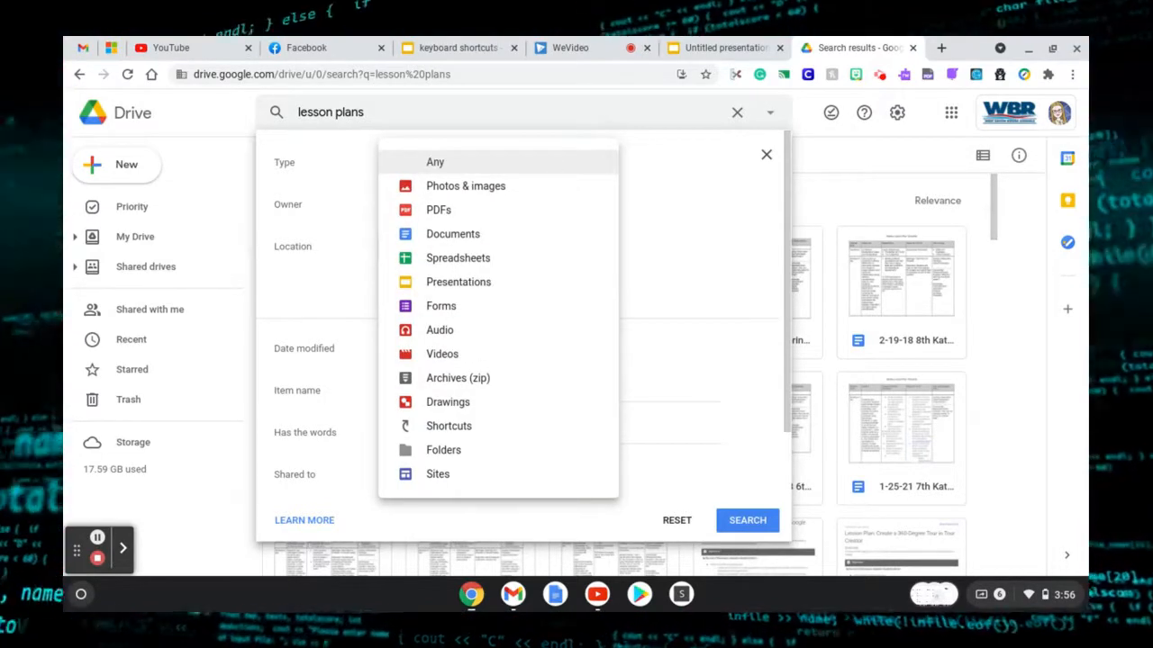
pyautogui.click(432, 451)
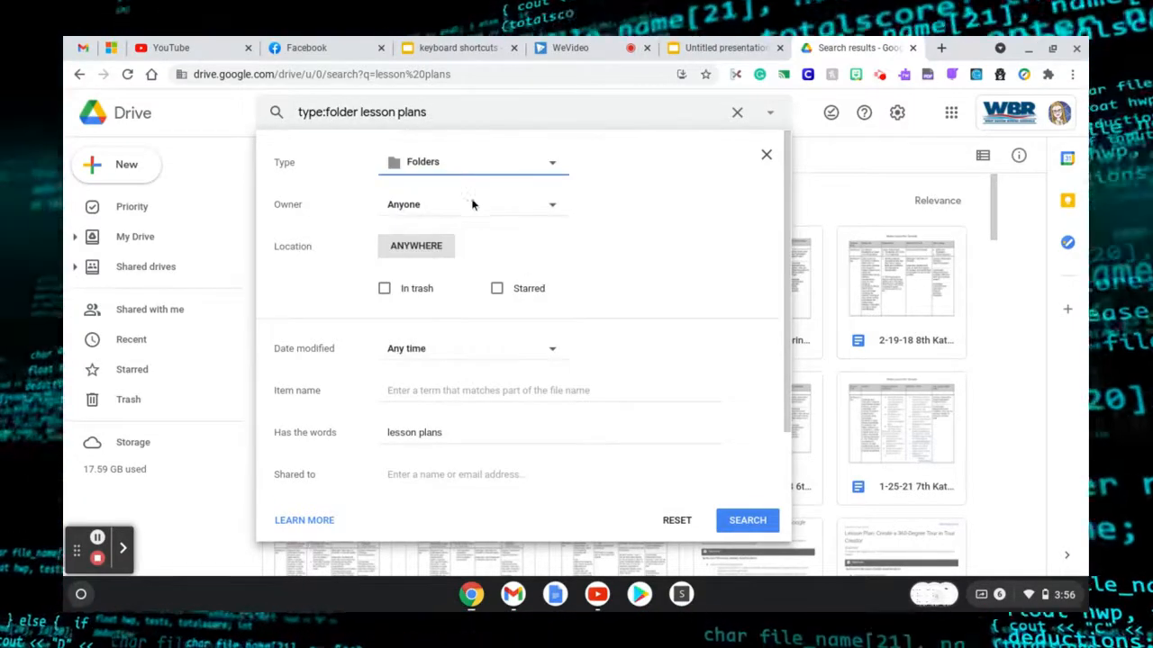
pyautogui.click(553, 207)
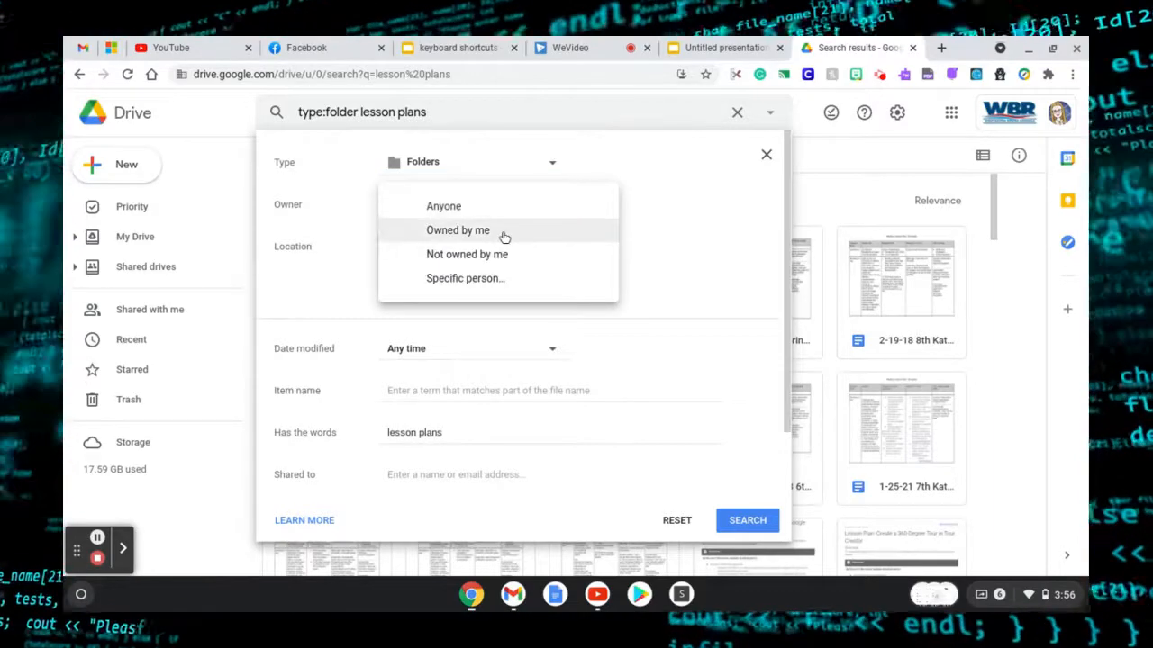
pyautogui.click(504, 232)
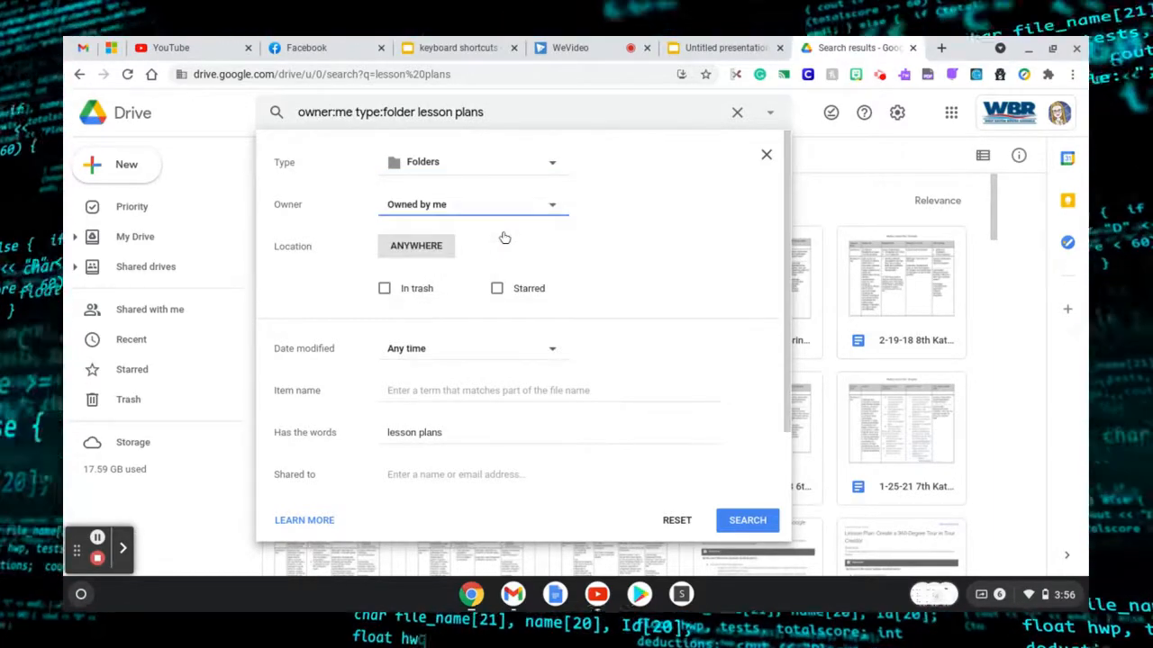
pyautogui.click(747, 520)
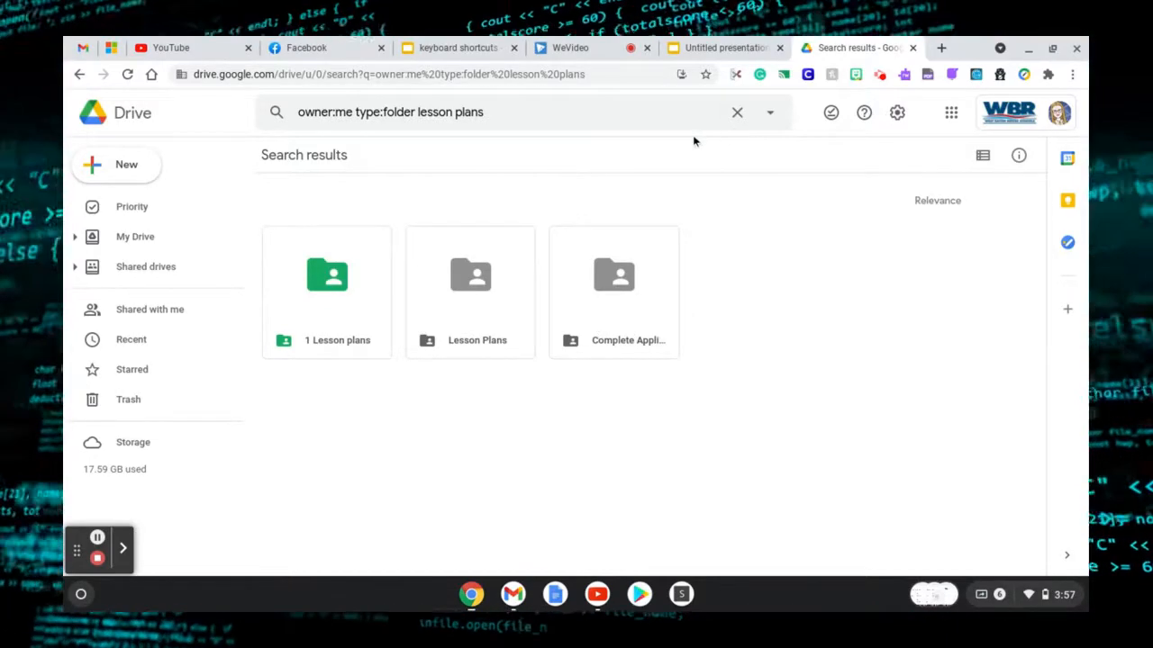
# Set the type filter of the lesson plans search back to Any and clear the search text.
pyautogui.click(769, 114)
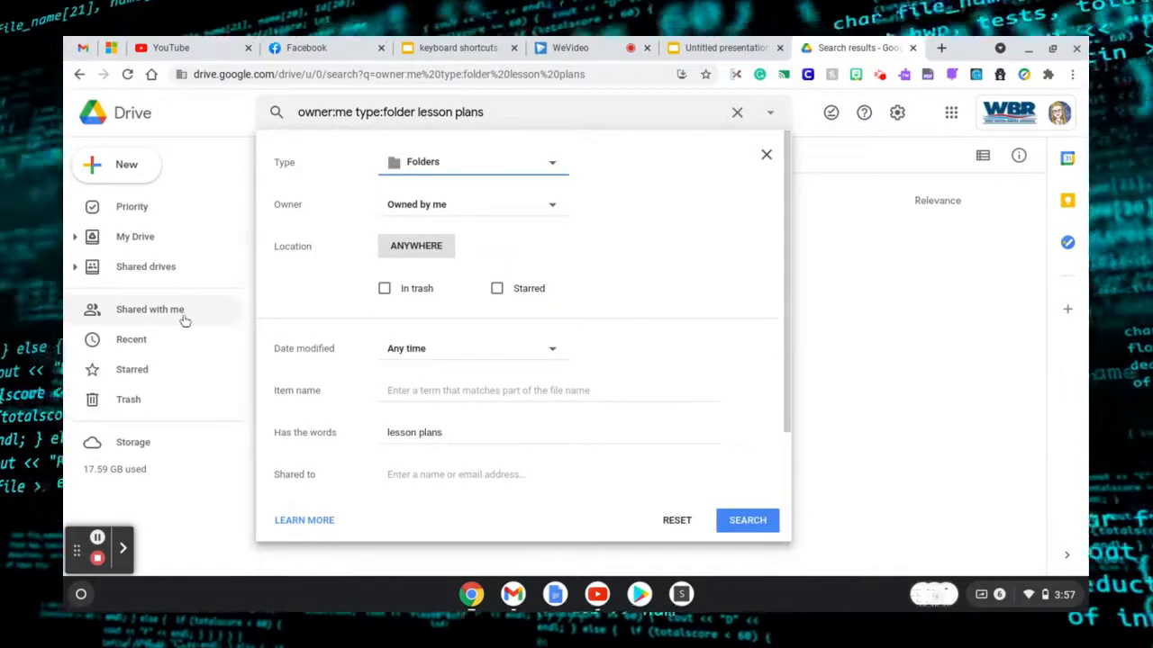
pyautogui.click(384, 402)
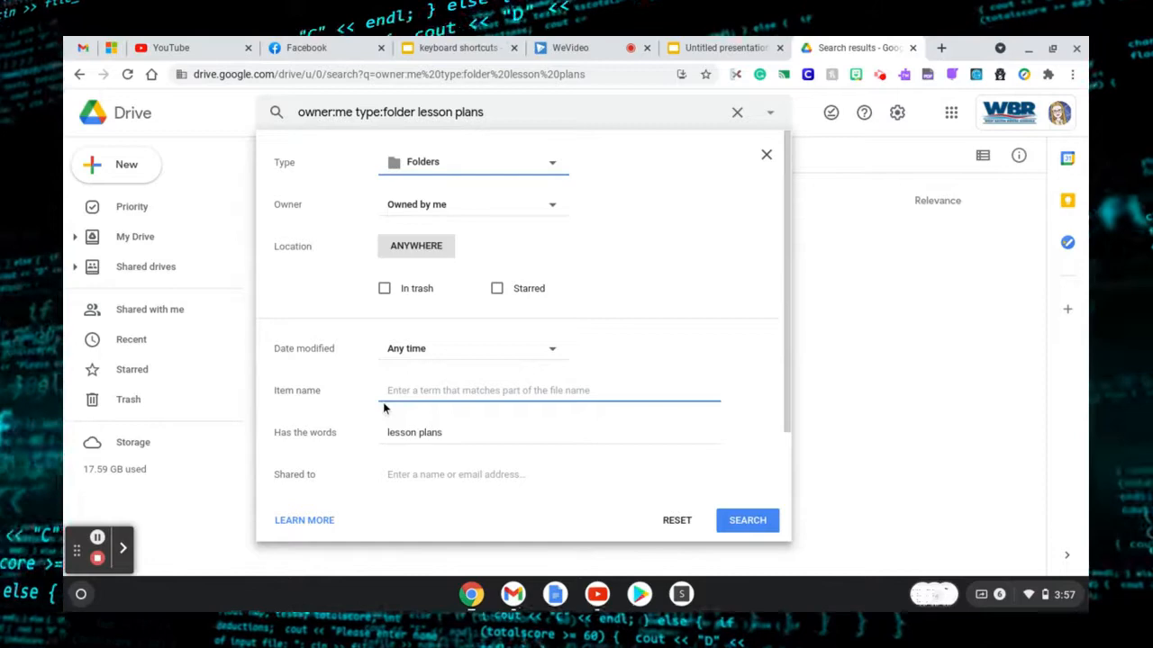
pyautogui.click(636, 194)
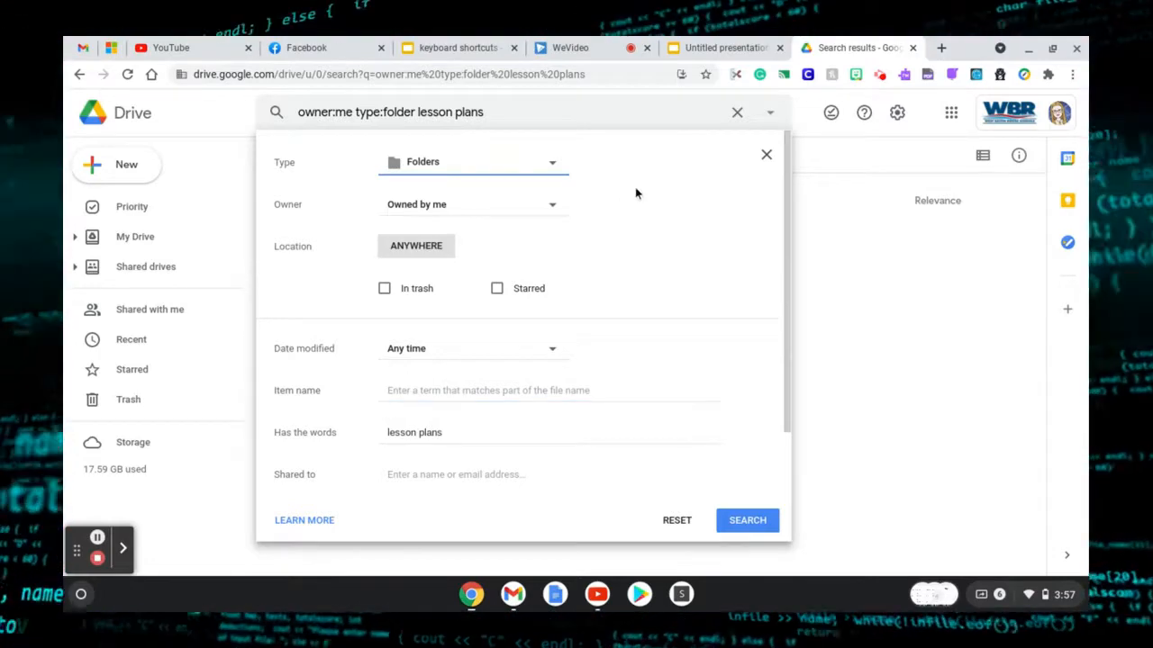
pyautogui.click(552, 166)
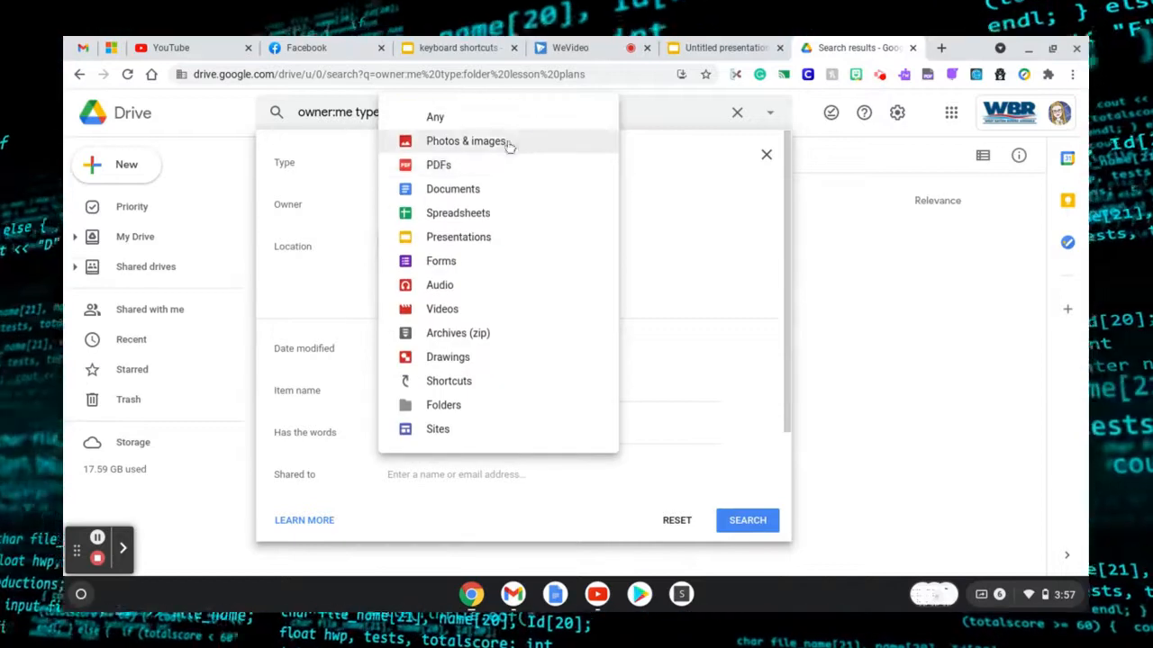
pyautogui.click(475, 118)
pyautogui.click(453, 118)
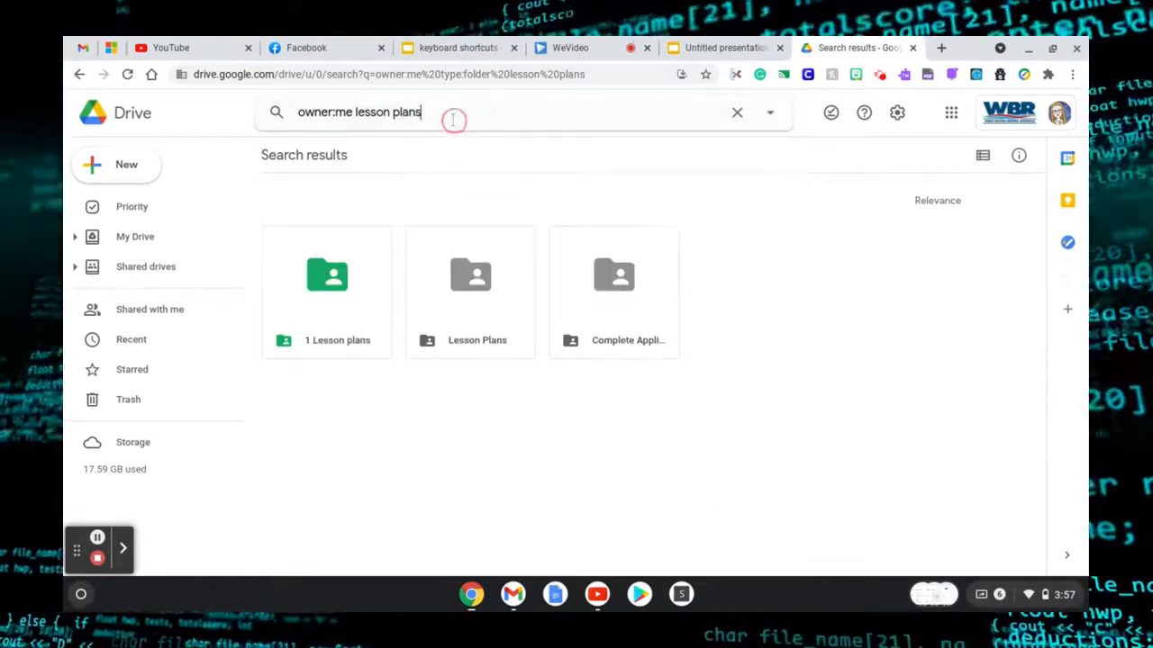
pyautogui.click(736, 111)
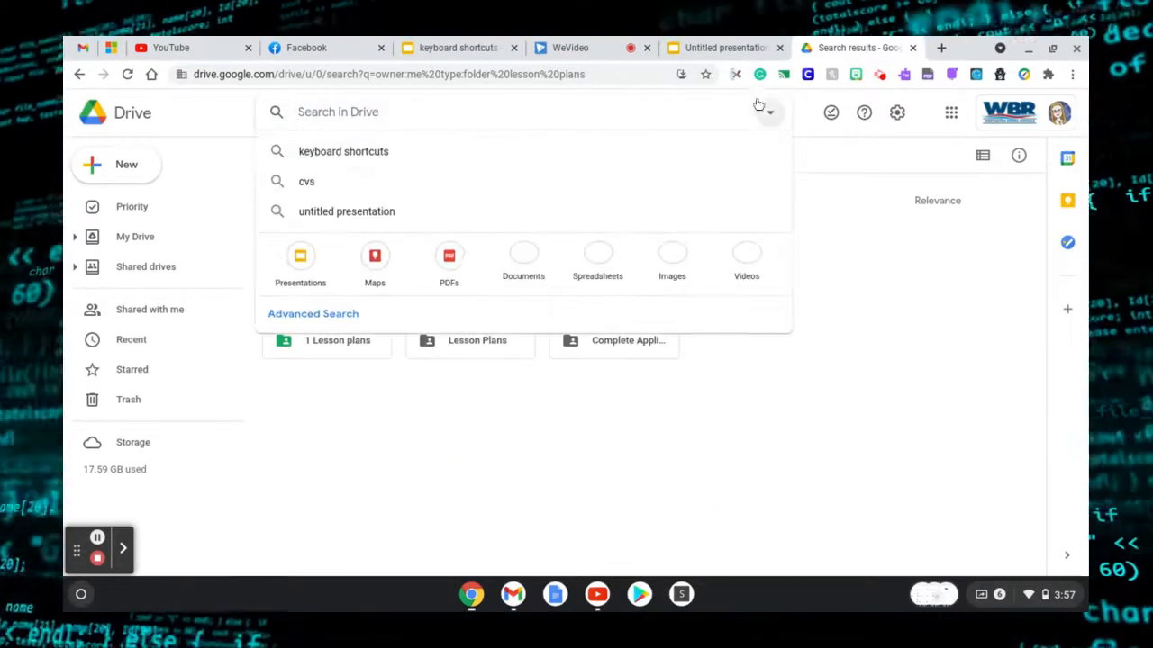
# Run an advanced search for Presentations owned by a specific person, entering the first colleague suggested for "amb" as the owner.
pyautogui.click(772, 112)
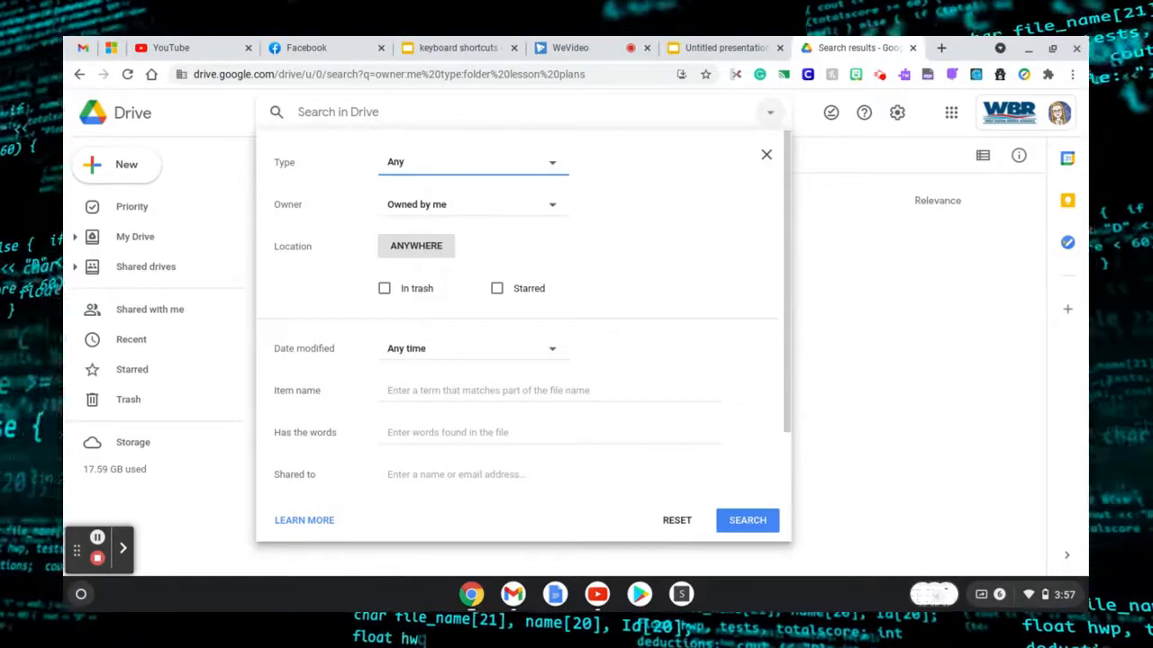
pyautogui.click(553, 168)
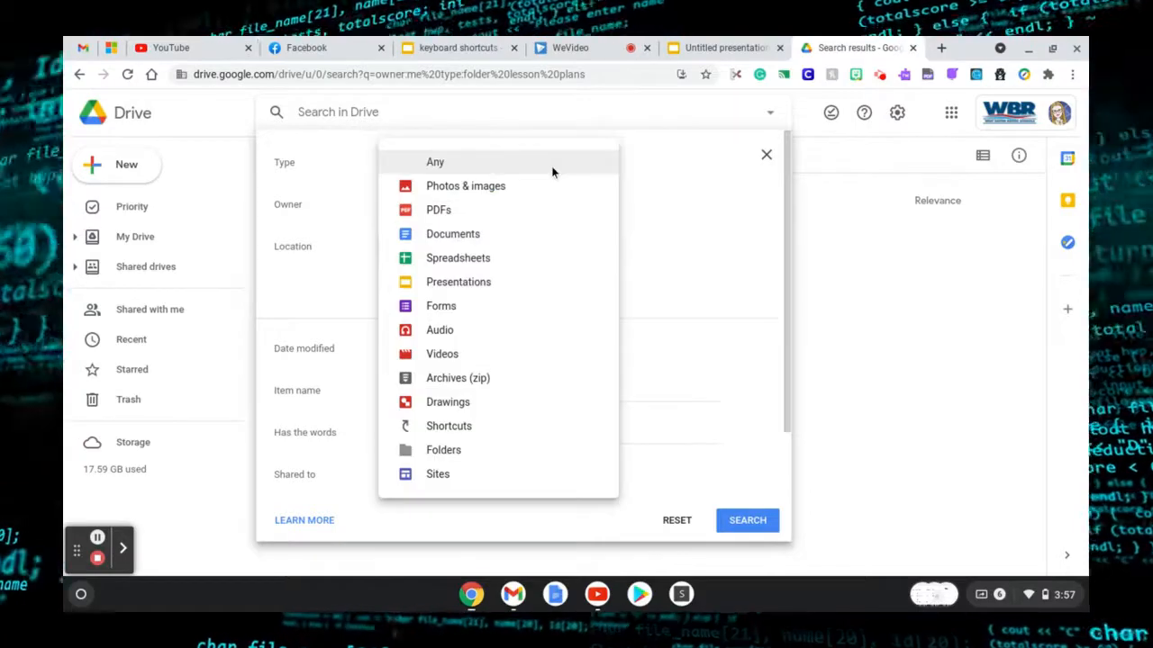
pyautogui.click(461, 283)
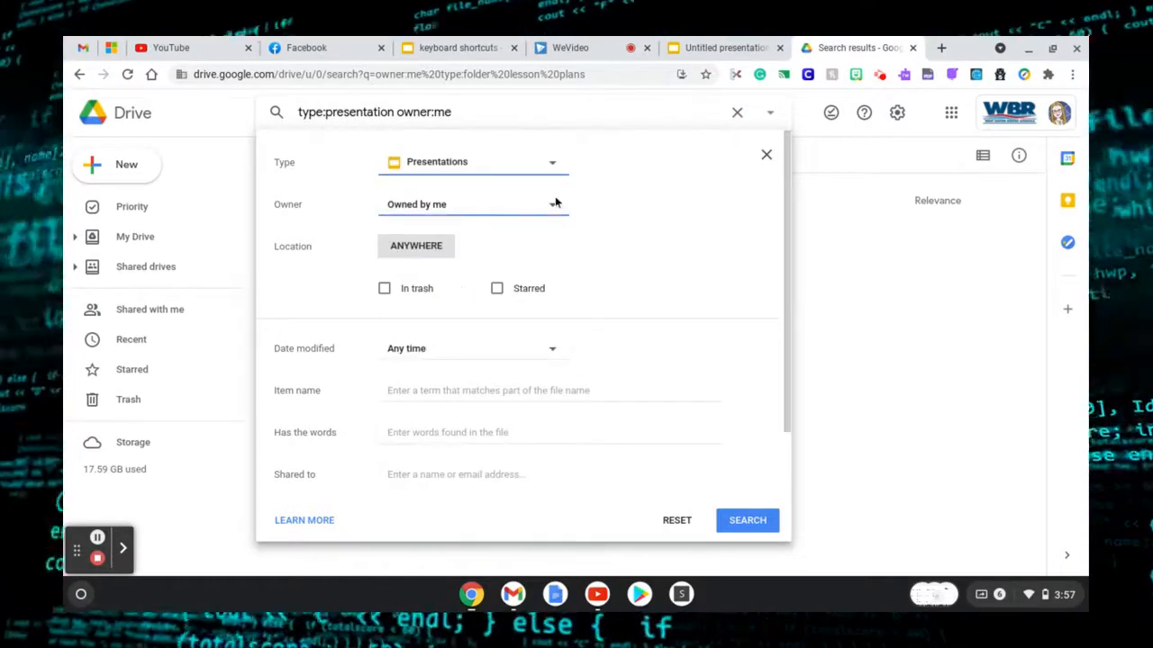
pyautogui.click(553, 206)
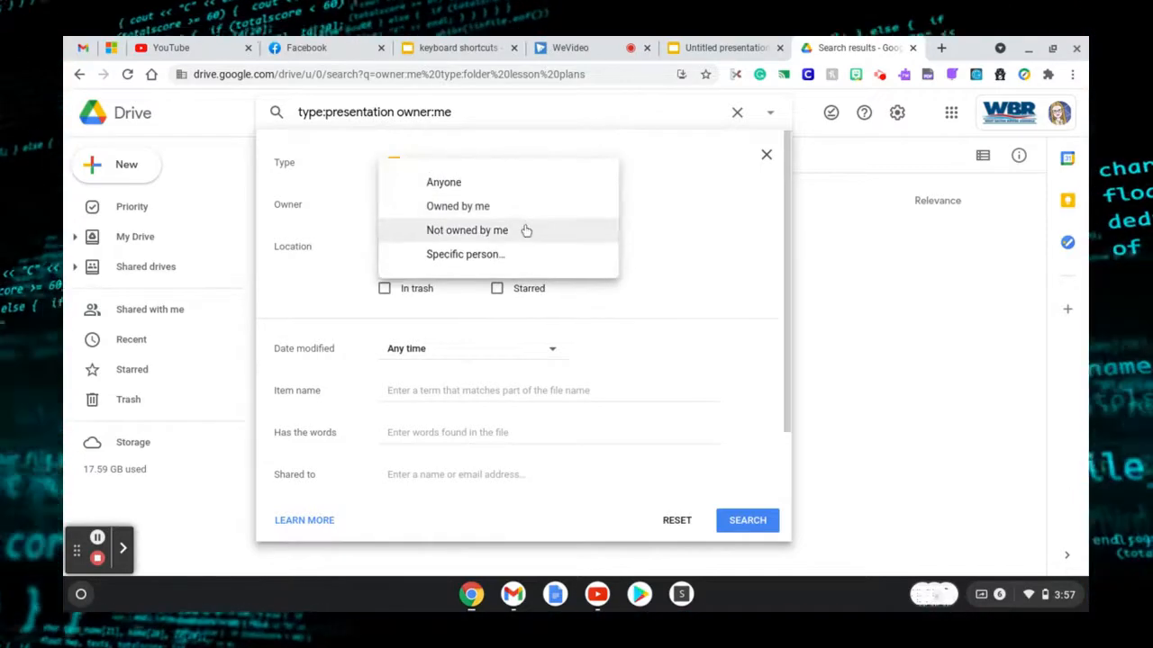
pyautogui.click(506, 256)
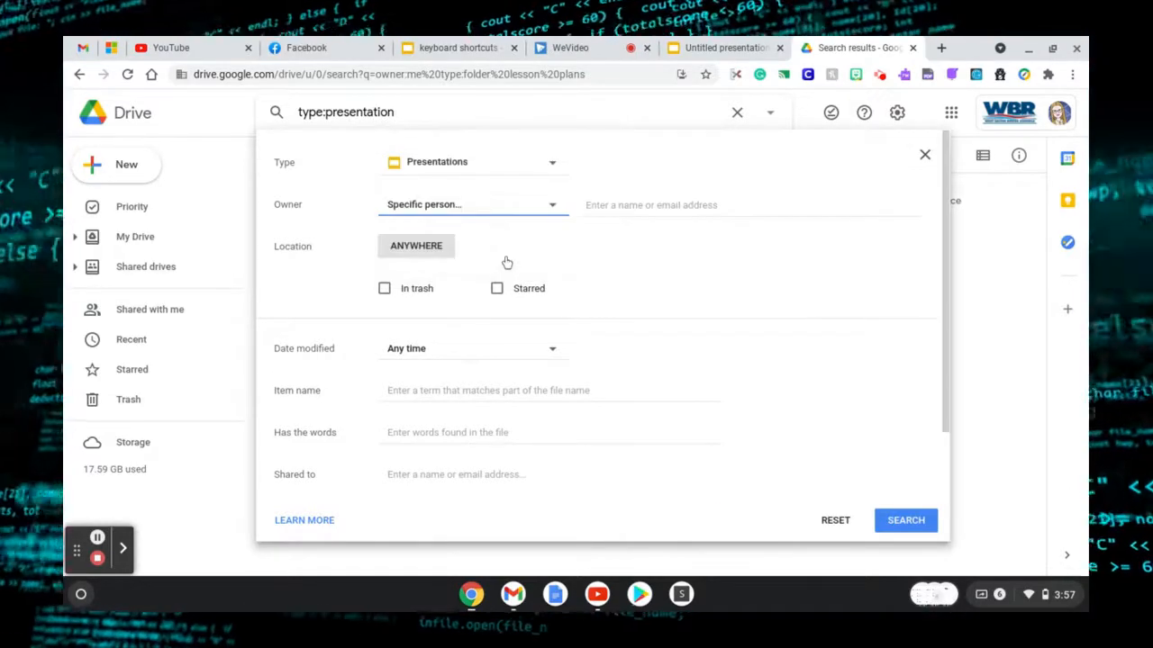
pyautogui.click(644, 203)
pyautogui.write('amb')
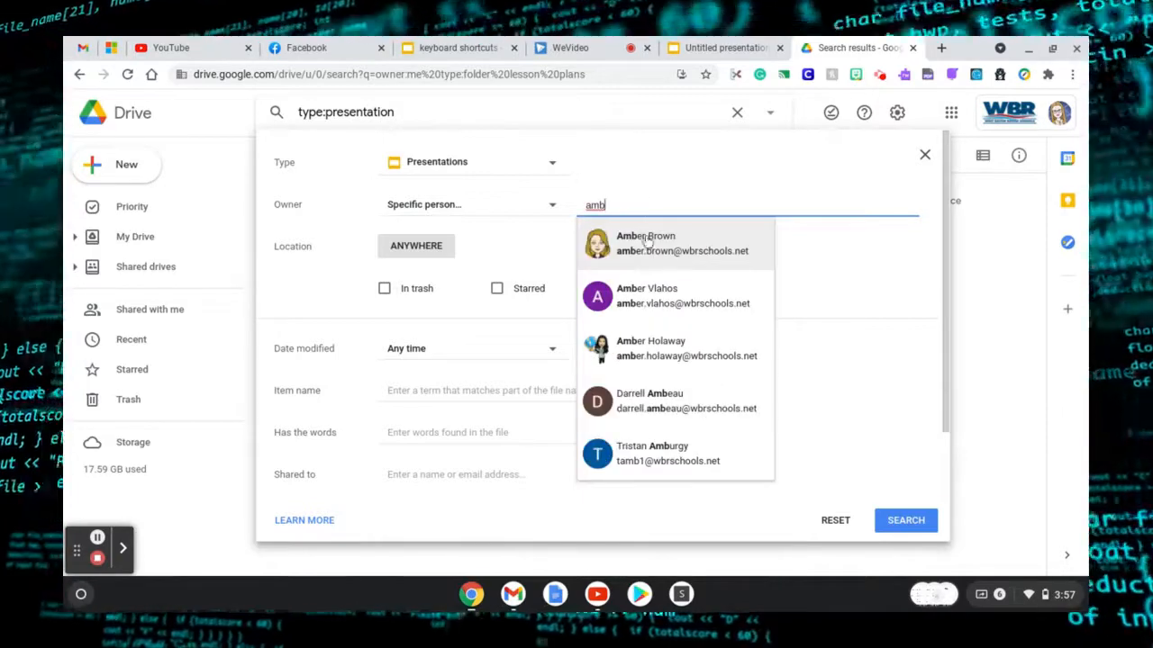
pyautogui.click(646, 241)
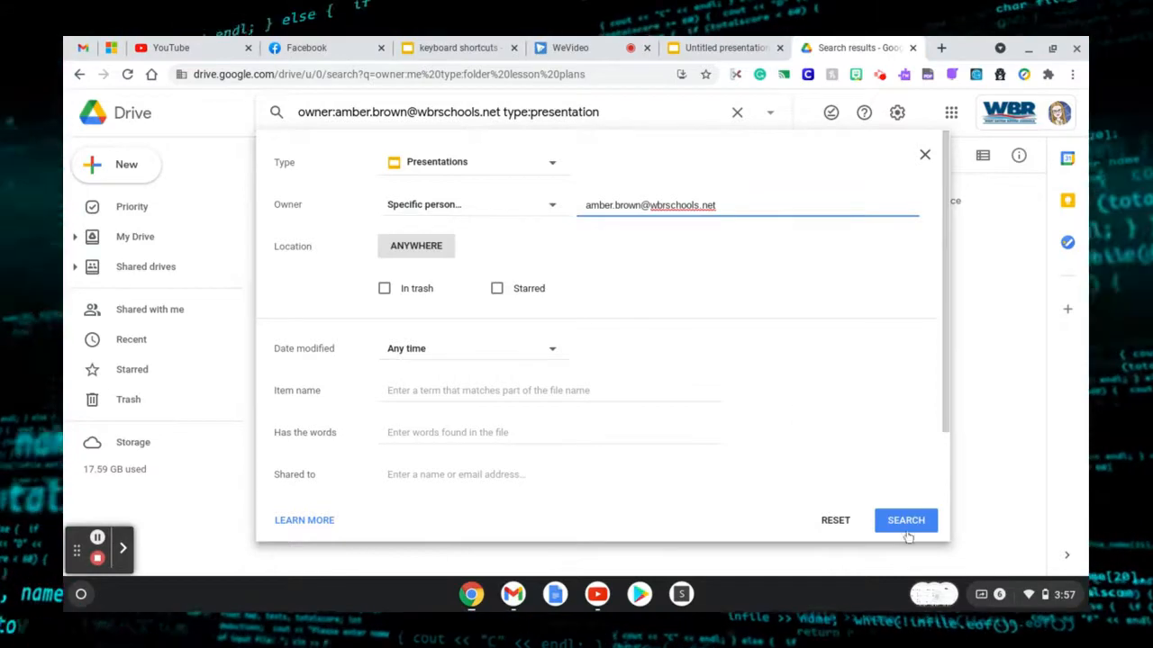
pyautogui.click(906, 522)
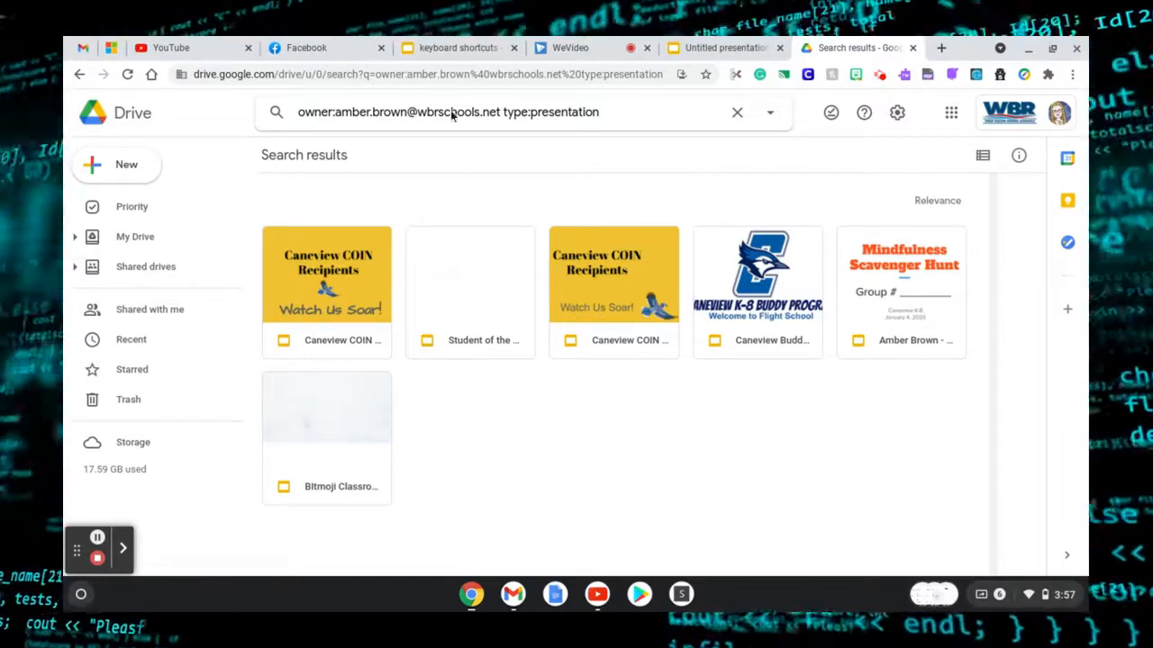
# Change the advanced search to Documents, replace the owner with a different colleague found by "tam", and run it.
pyautogui.click(770, 112)
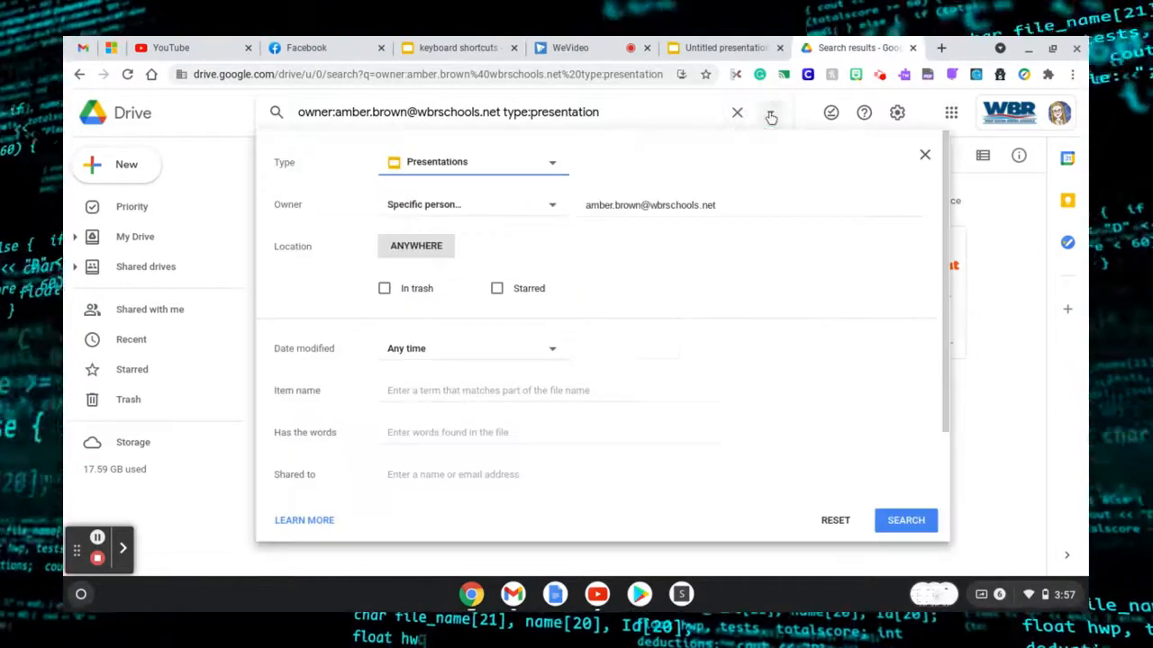
pyautogui.click(547, 165)
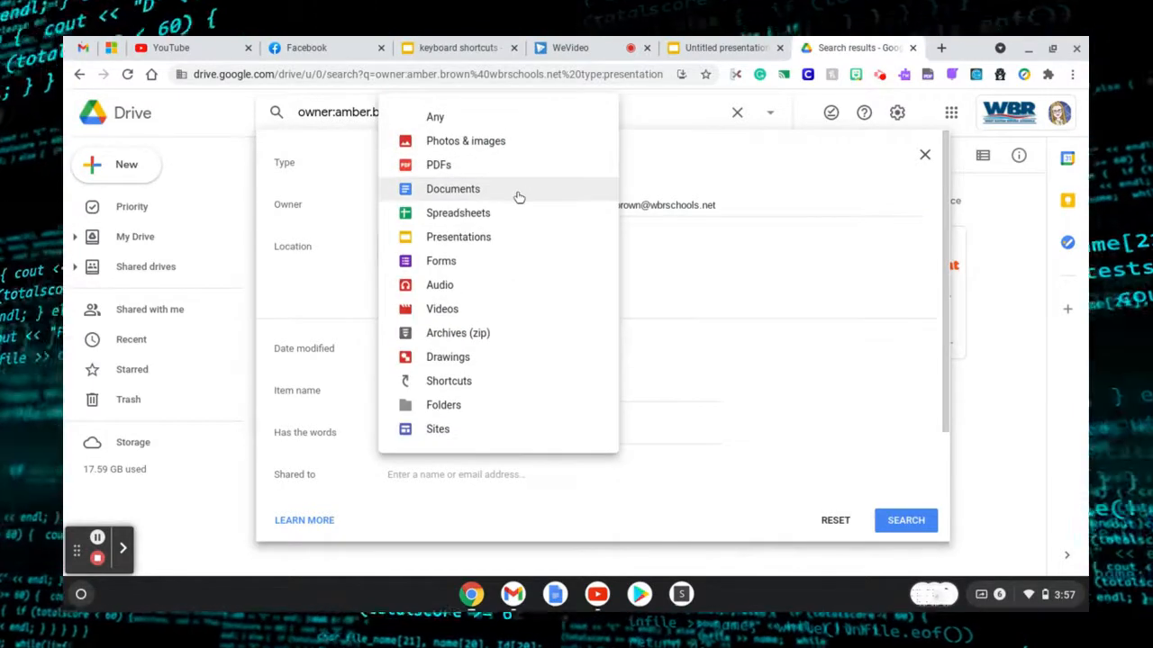
pyautogui.click(518, 196)
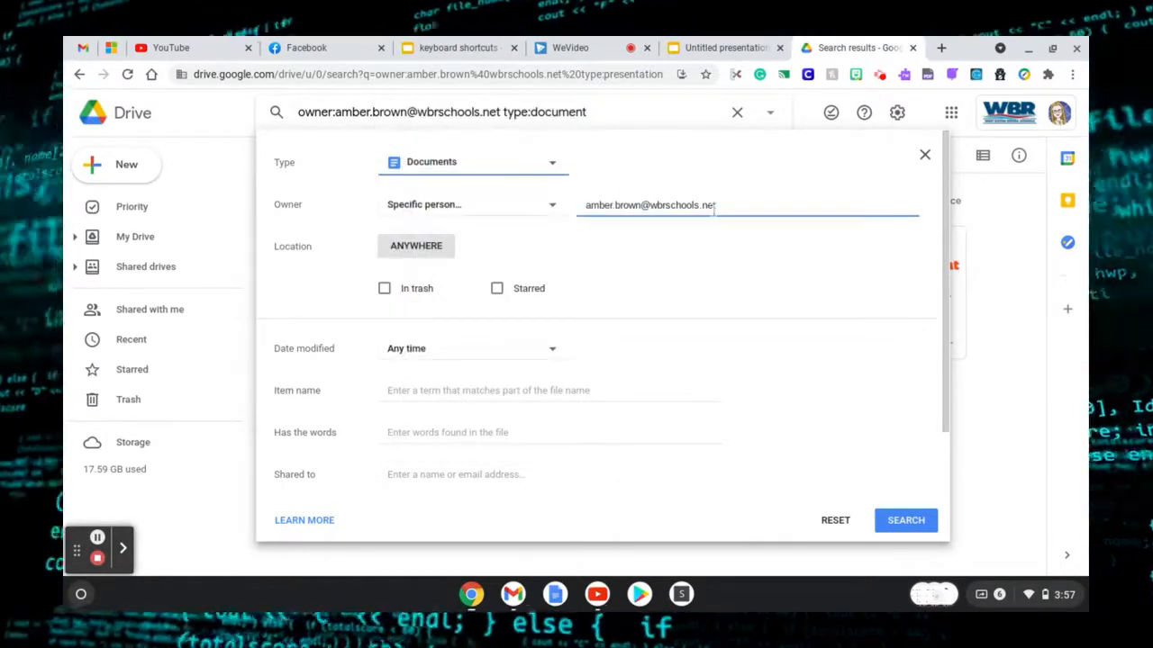
pyautogui.tripleClick(714, 205)
pyautogui.press('BackSpace')
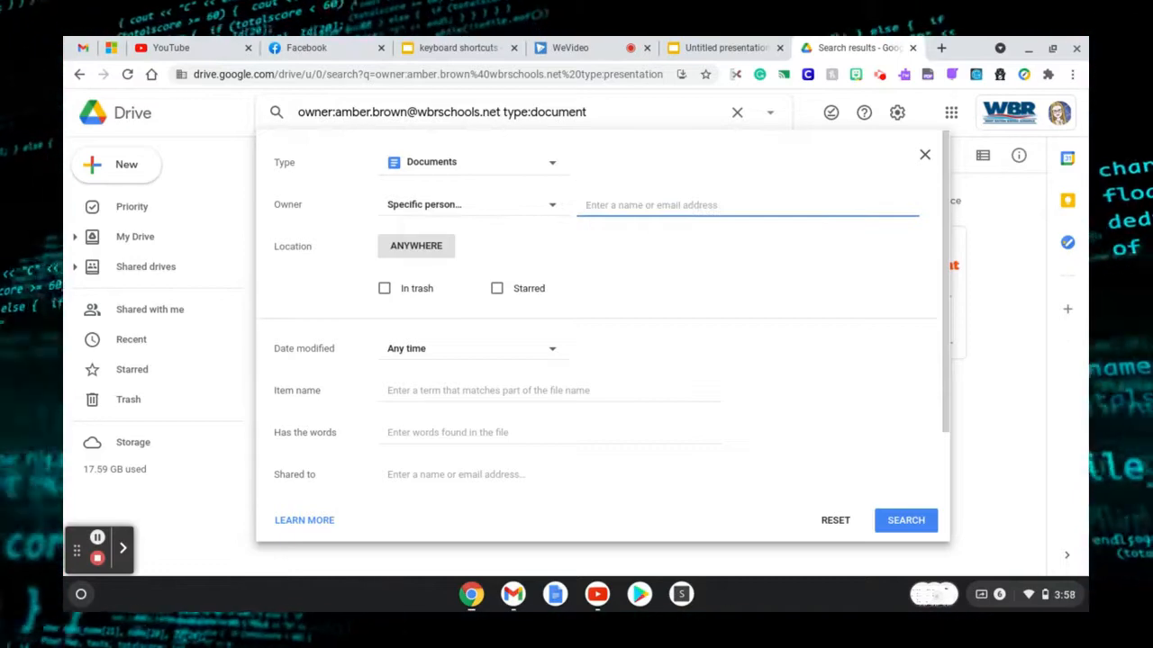
pyautogui.write('t')
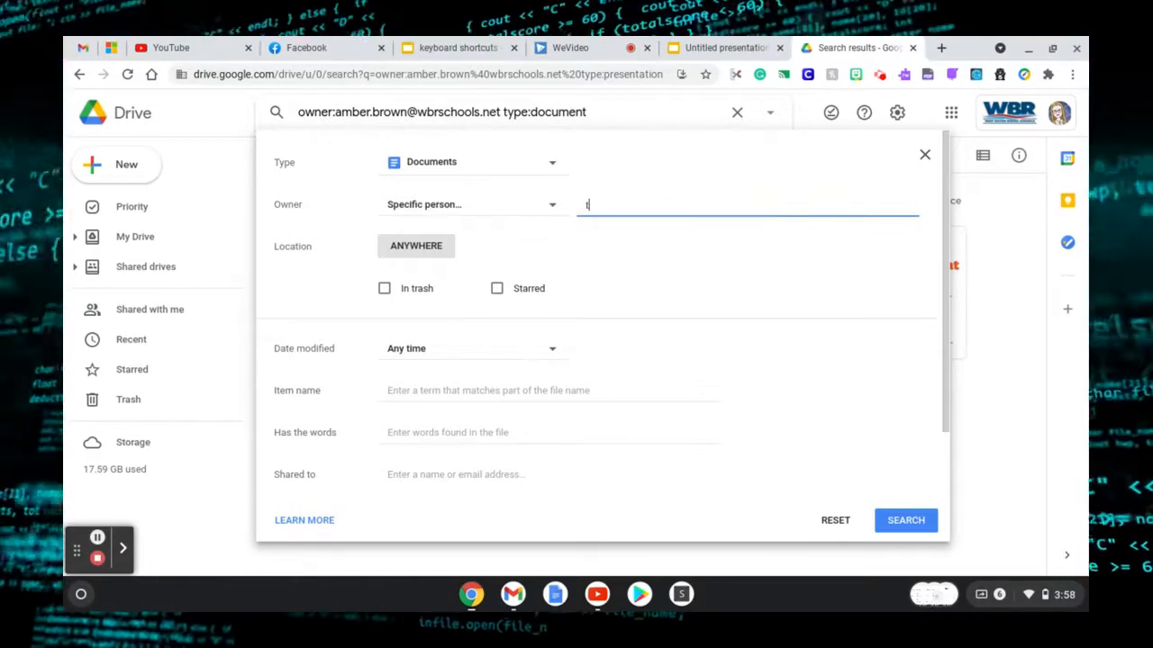
pyautogui.write('am')
pyautogui.click(741, 247)
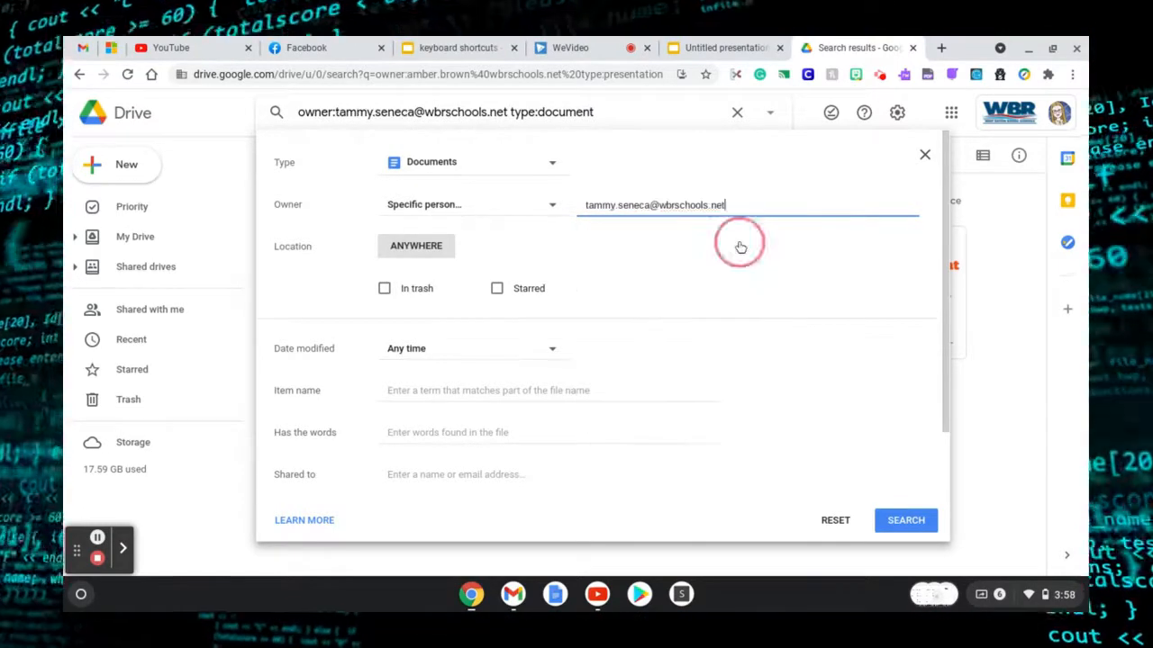
pyautogui.click(905, 531)
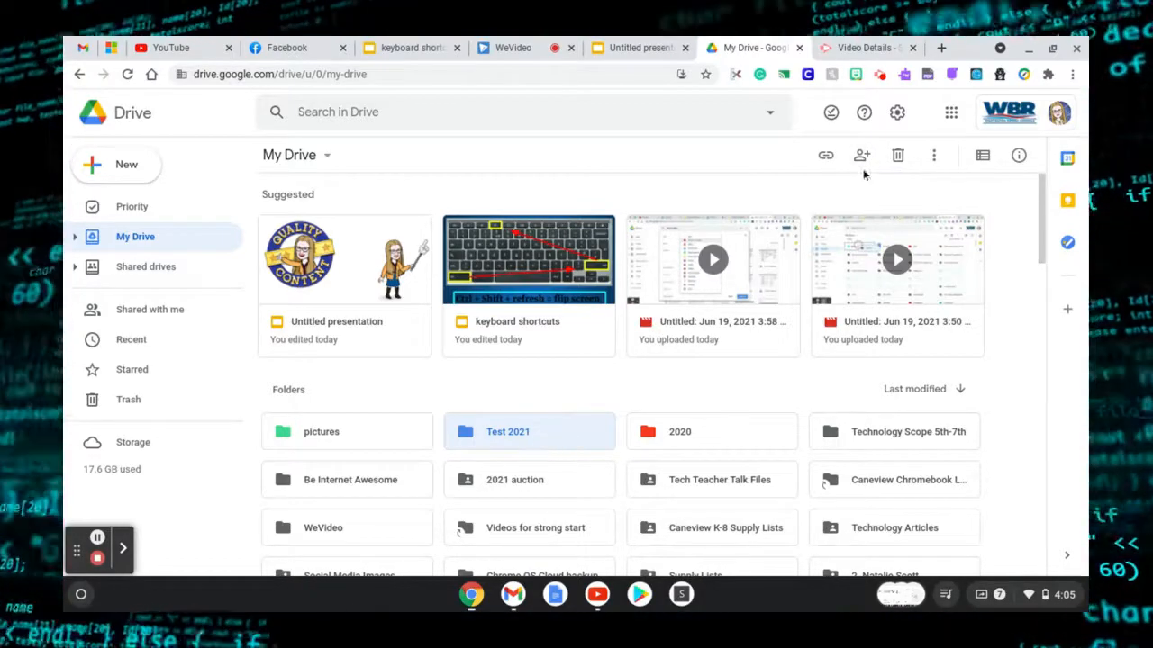
# View the sharing dialog and the available actions of the Test 2021 folder, and close them without sharing it.
pyautogui.click(862, 157)
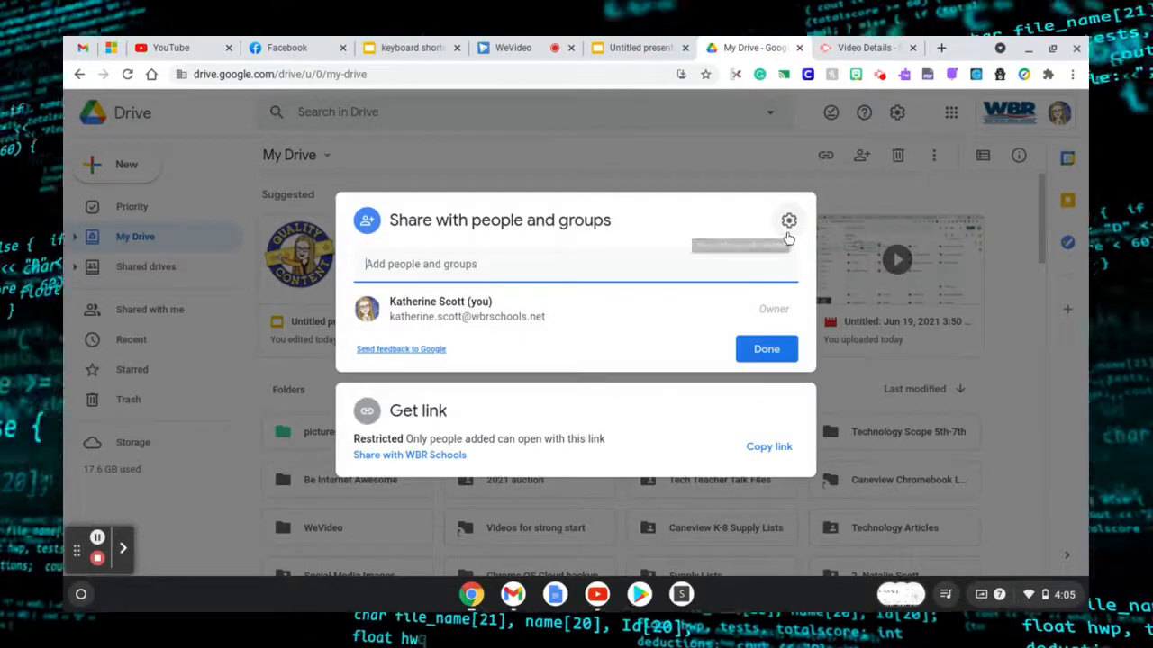
pyautogui.click(884, 190)
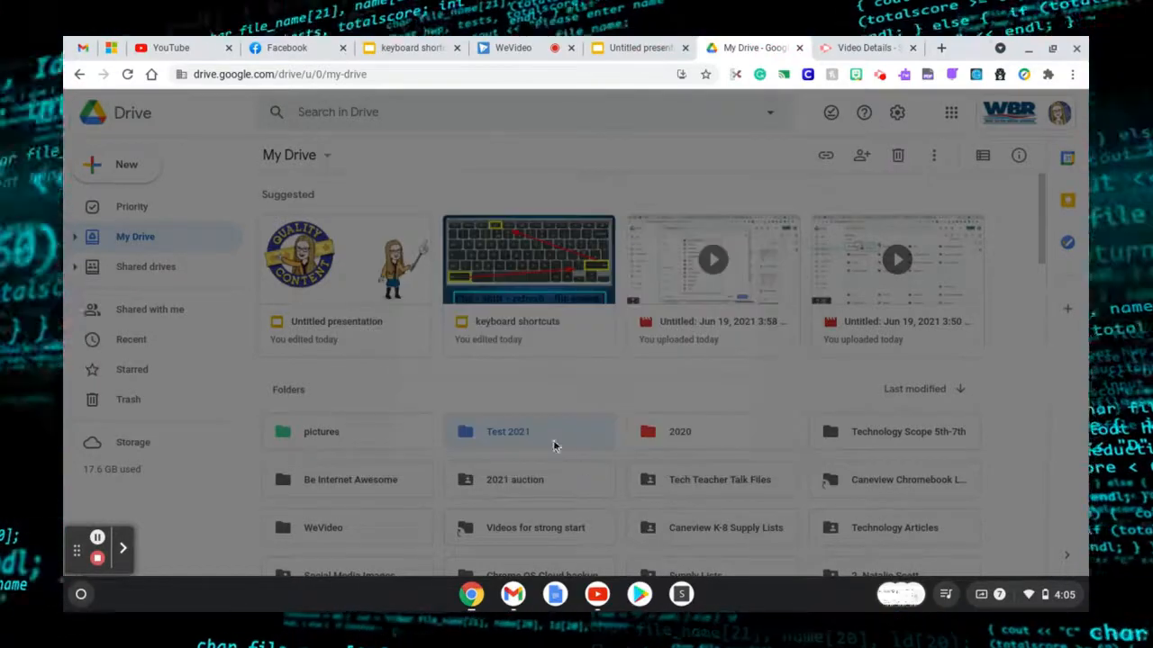
pyautogui.rightClick(551, 438)
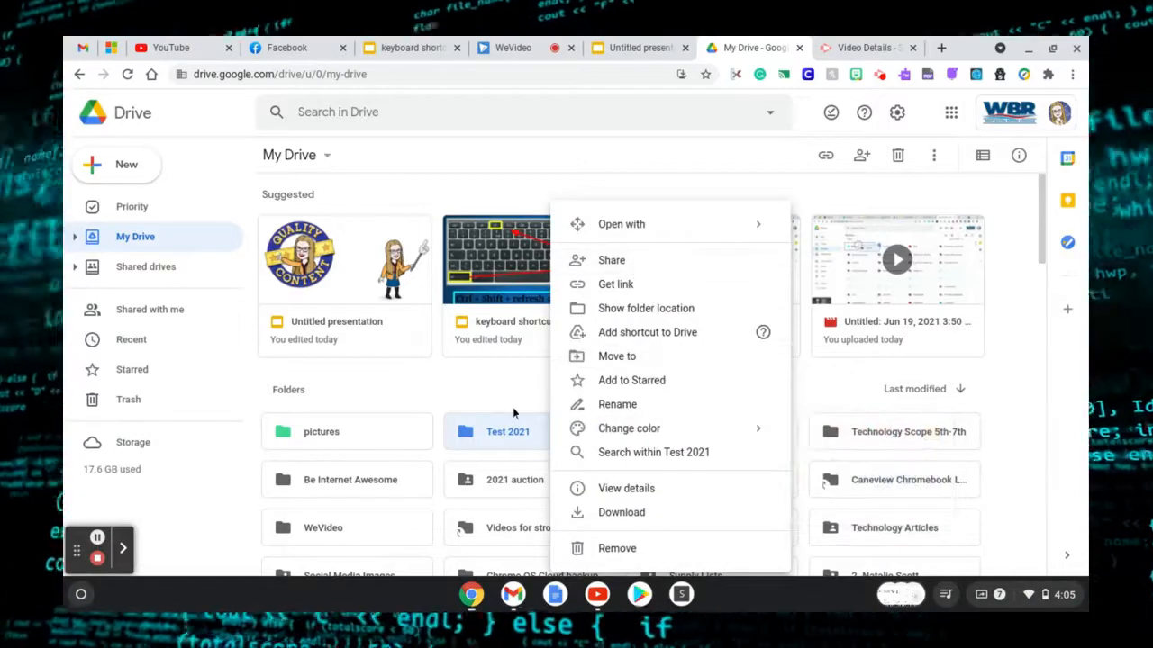
pyautogui.click(513, 407)
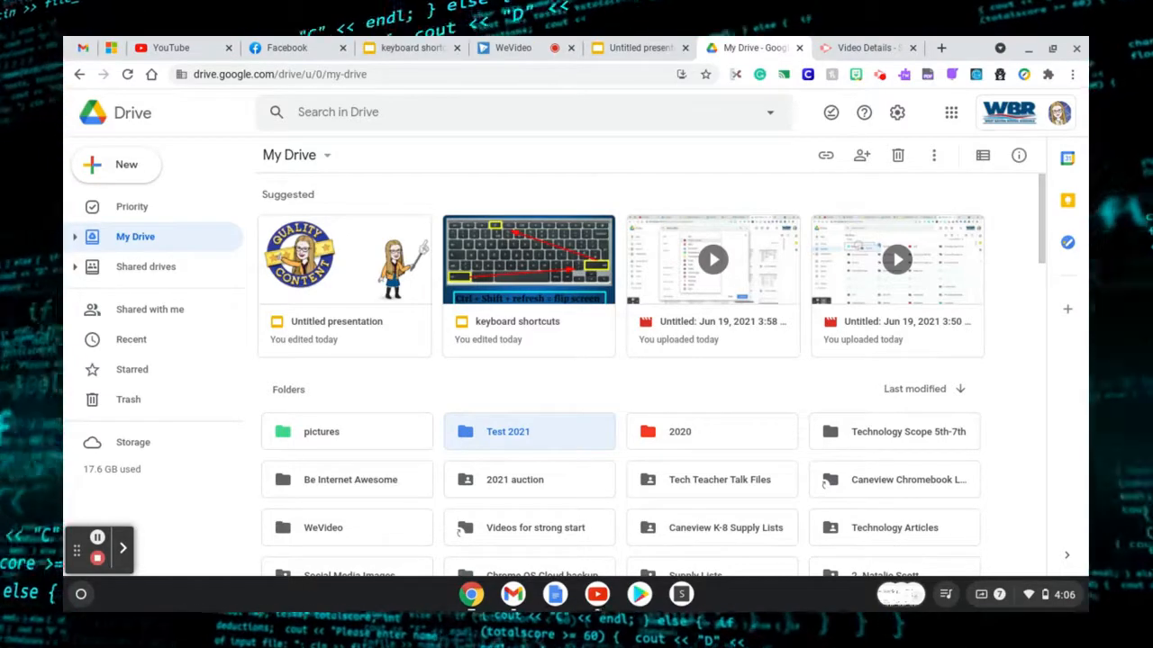
pyautogui.press('.')
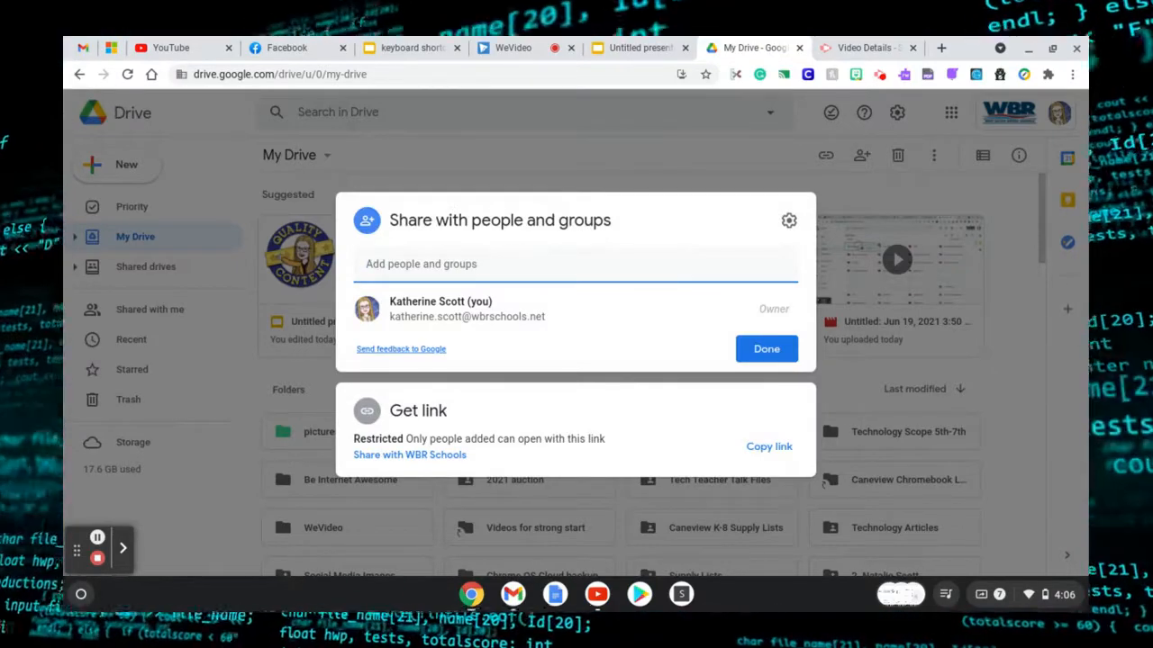
pyautogui.press('Escape')
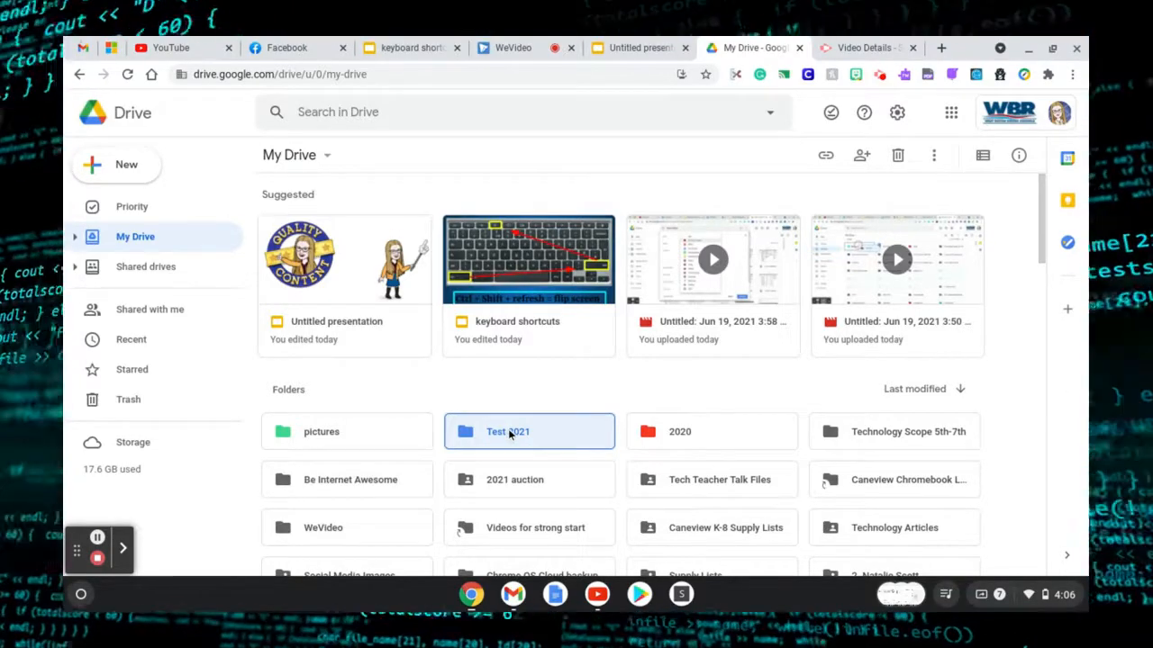
# Rename the Test 2021 folder to "Google Drive tutorial".
pyautogui.click(509, 432)
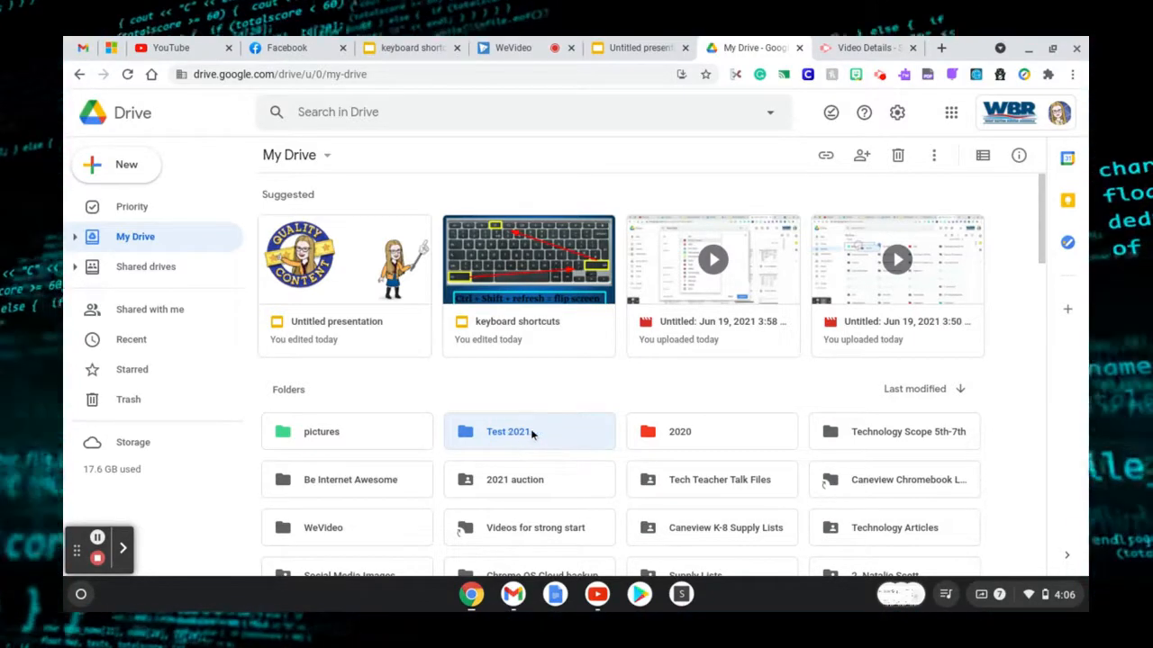
pyautogui.rightClick(530, 432)
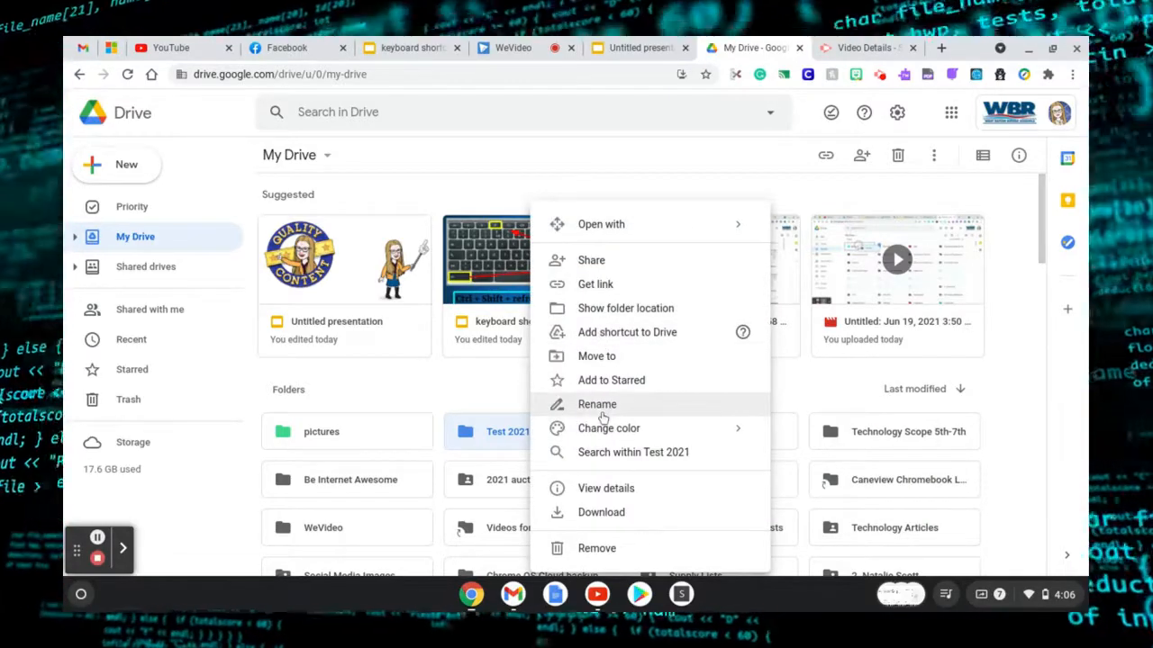
pyautogui.click(500, 434)
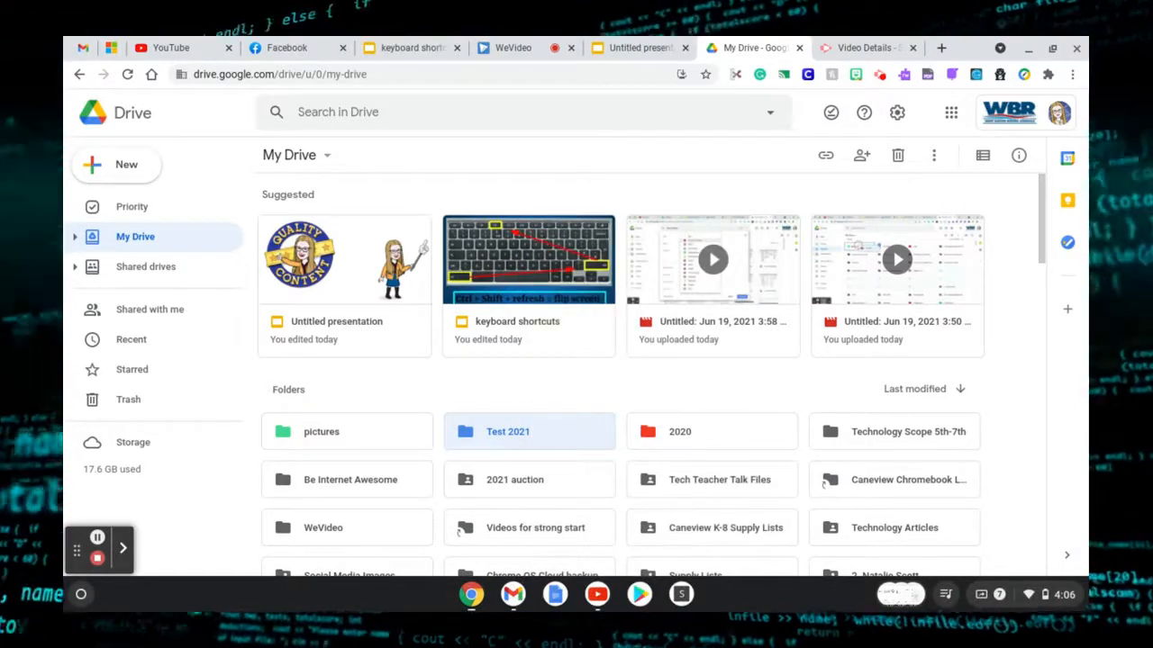
pyautogui.press('n')
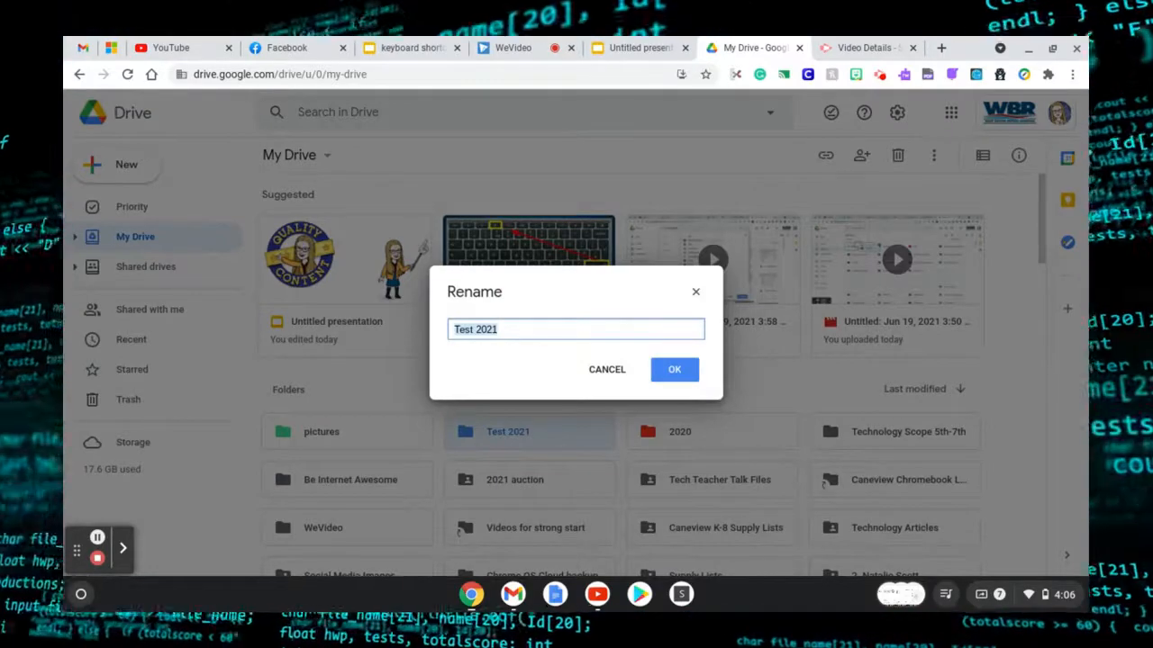
pyautogui.write('Goog')
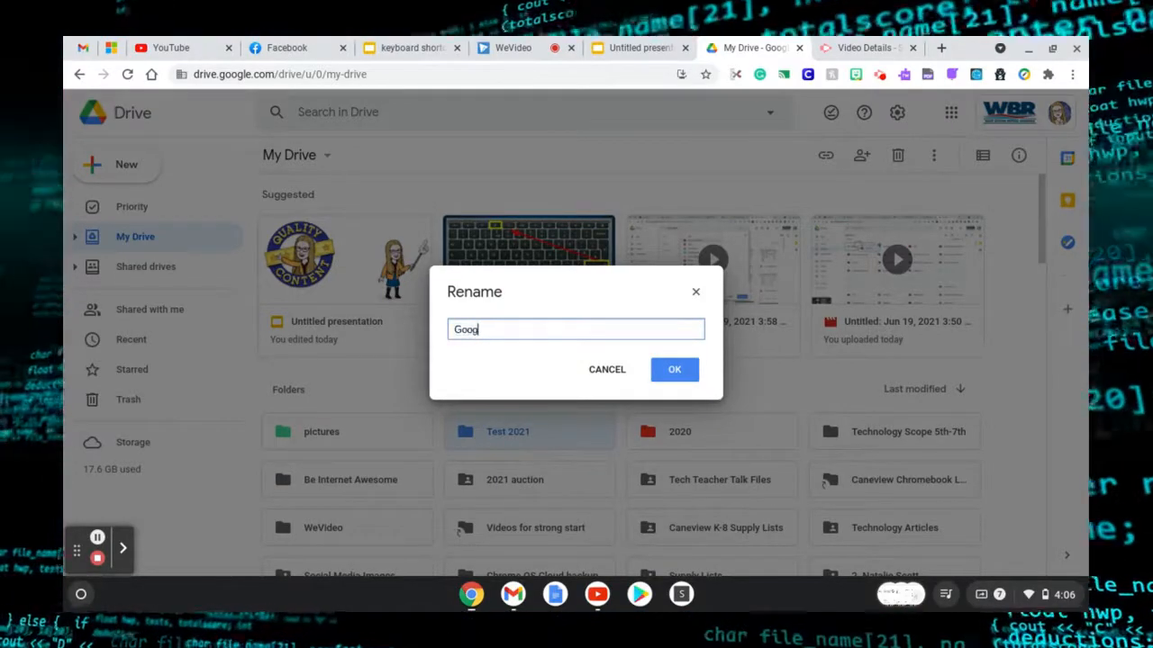
pyautogui.write('le Di')
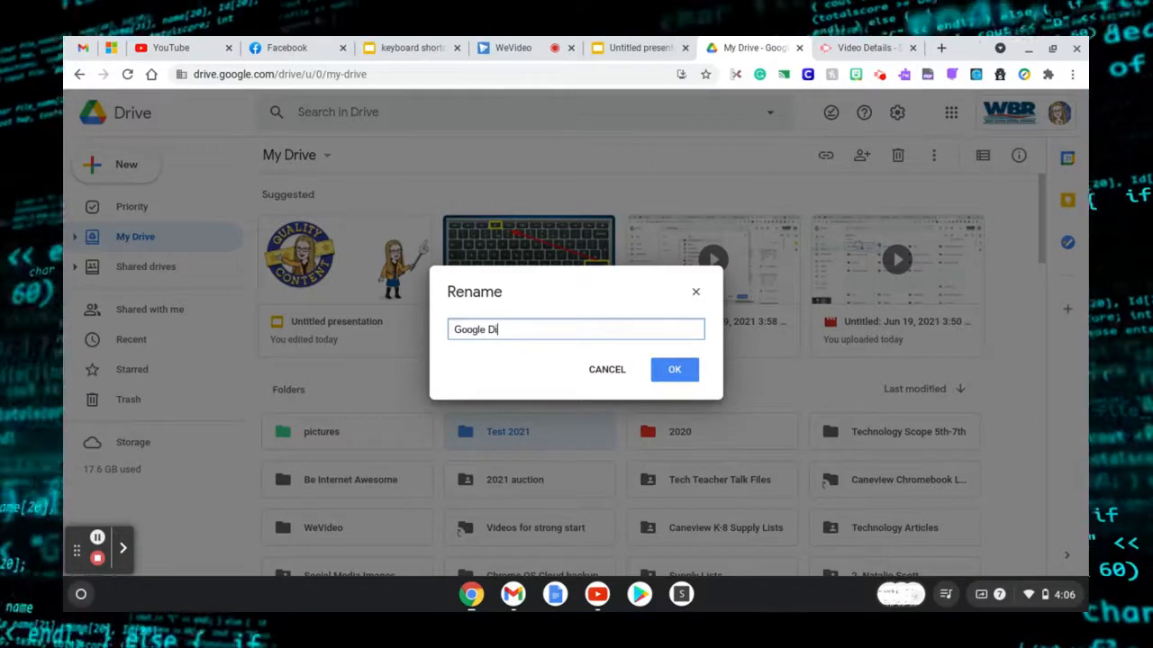
pyautogui.press('BackSpace')
pyautogui.write('rive tuto')
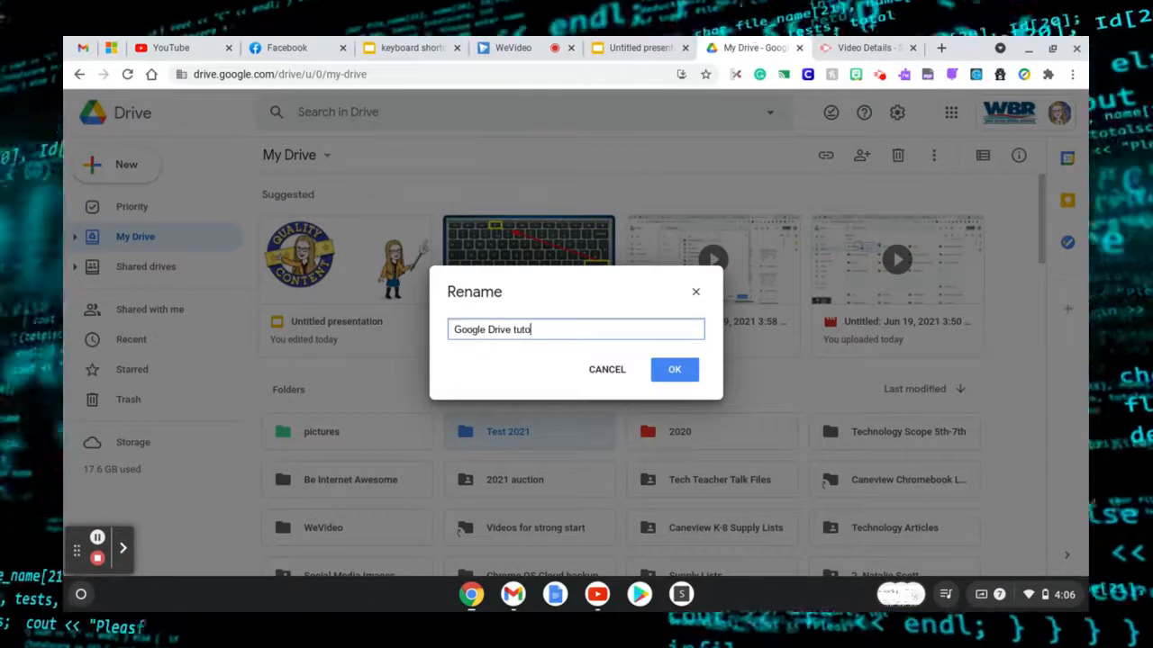
pyautogui.write('rial')
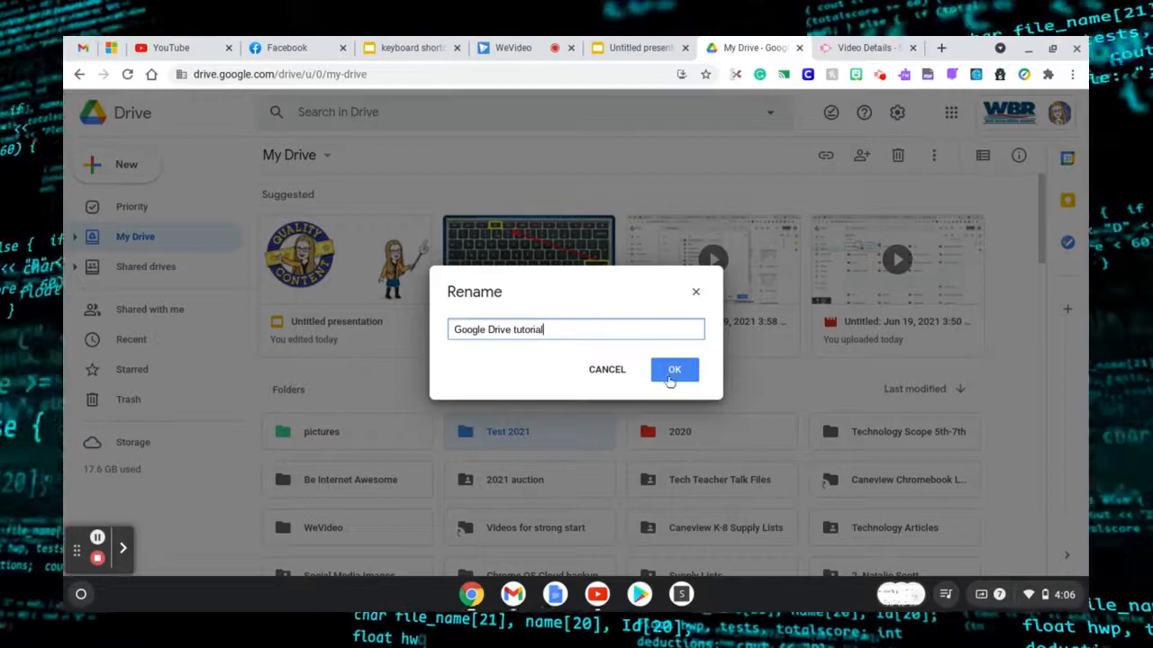
pyautogui.click(670, 377)
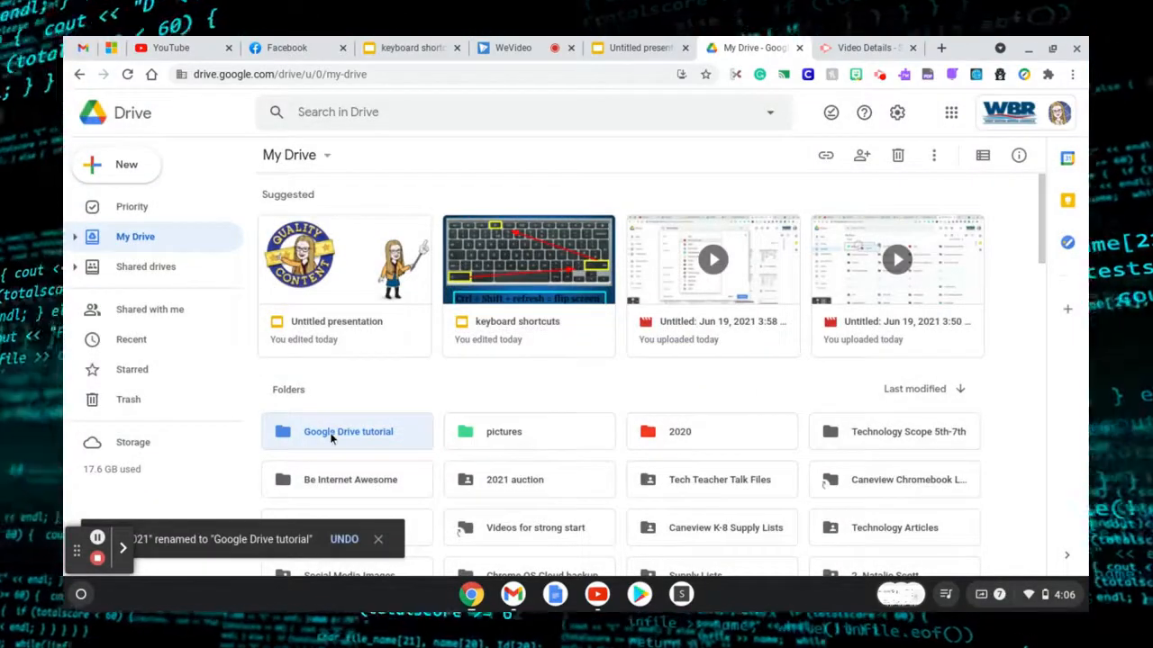
# Open the sharing dialog of the Google Drive tutorial folder.
pyautogui.click(330, 432)
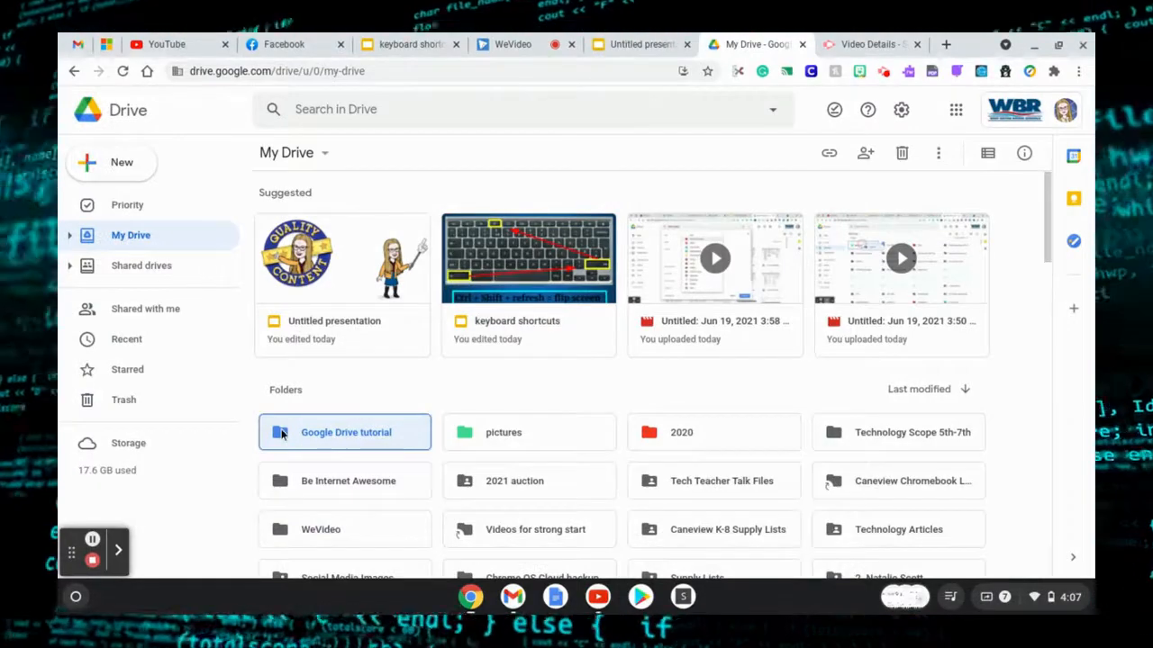
pyautogui.press('.')
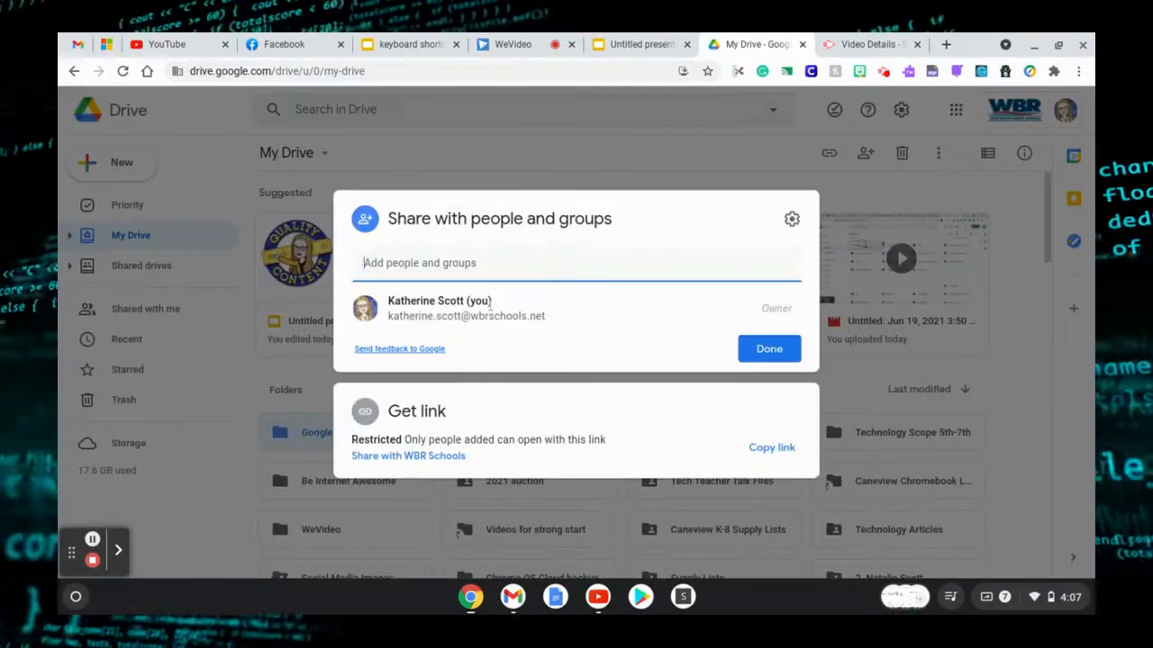